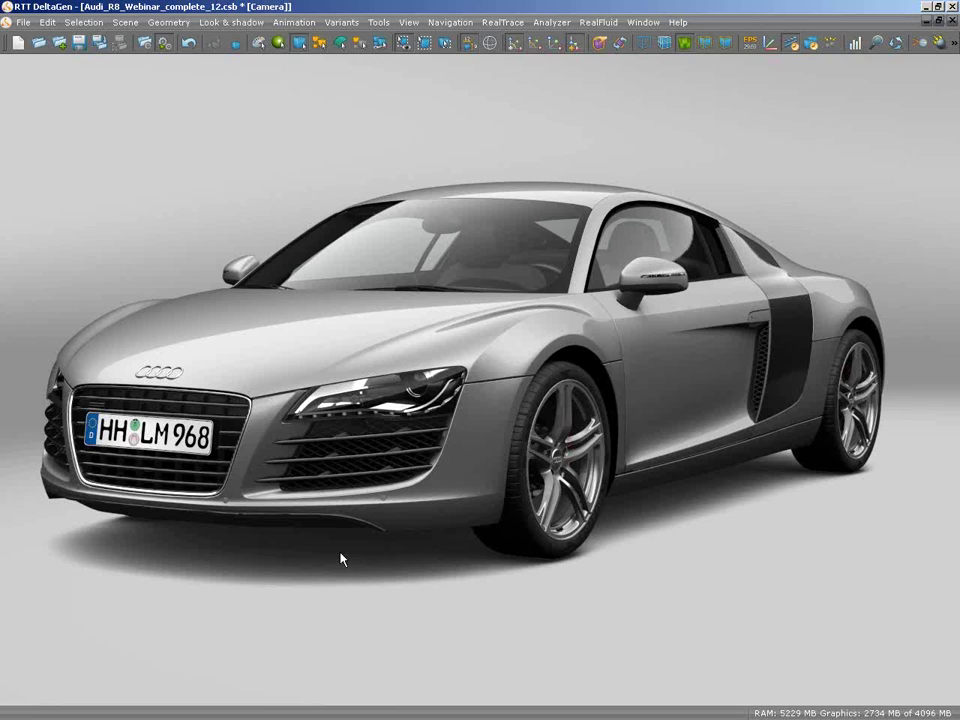
- Toggle animation mode off and back on, then animate the camera in to the front fender close-up
key("a")
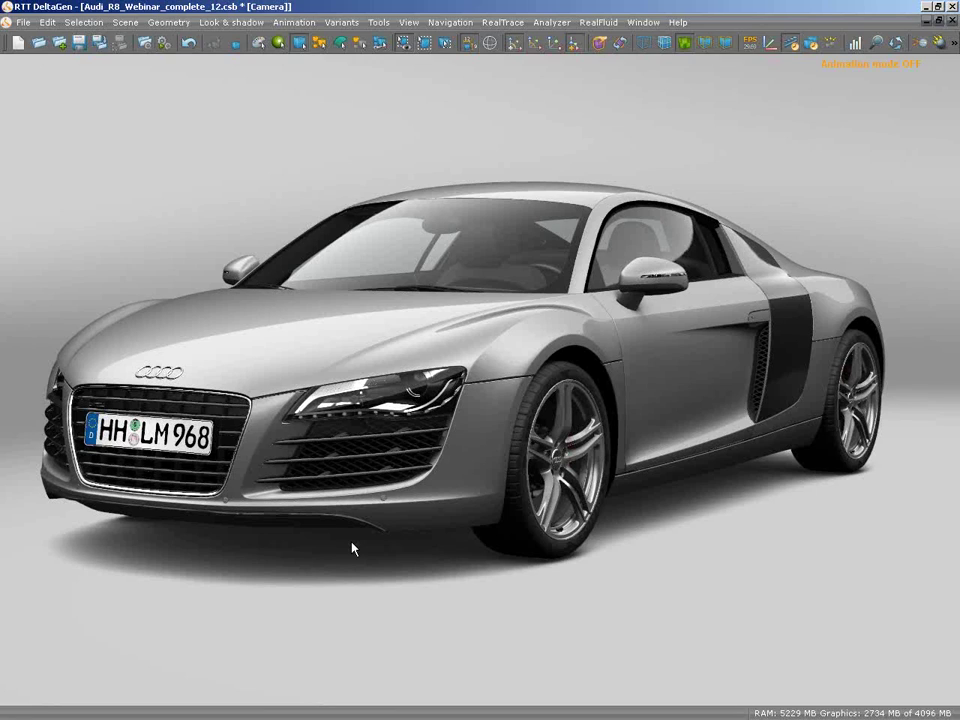
key("a")
key("Home")
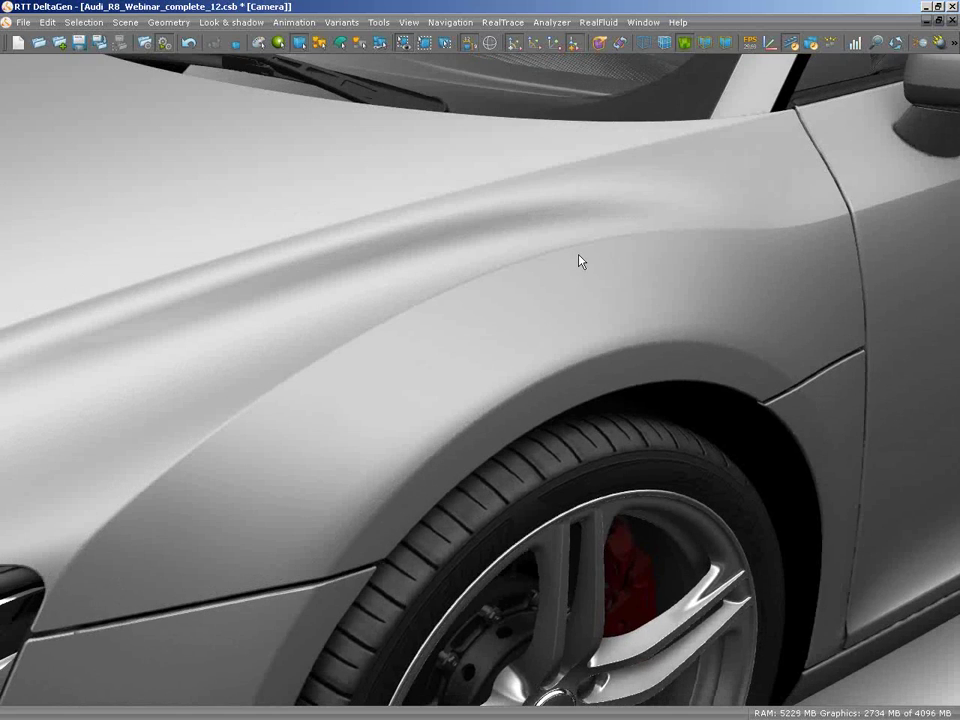
- Inspect the front wheel arch, door seam and rear wheel, then reset to the full car view
mouse_move(579, 259)
left_mouse_down()
mouse_move(579, 328)
mouse_move(575, 263)
left_mouse_up()
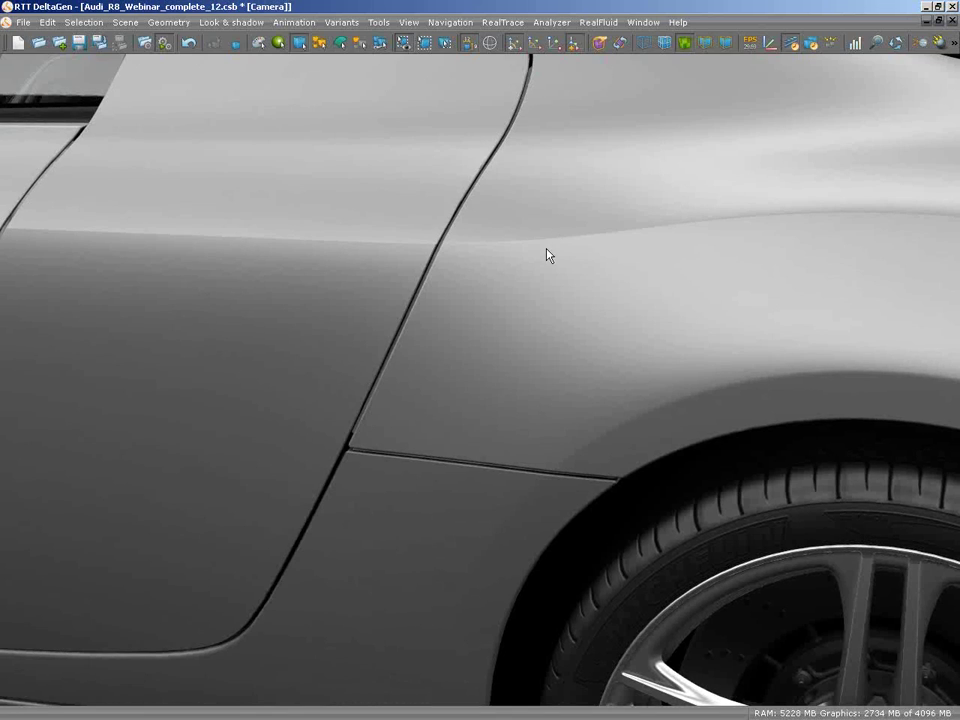
mouse_move(478, 242)
left_mouse_down()
mouse_move(465, 227)
mouse_move(482, 268)
mouse_move(492, 238)
left_mouse_up()
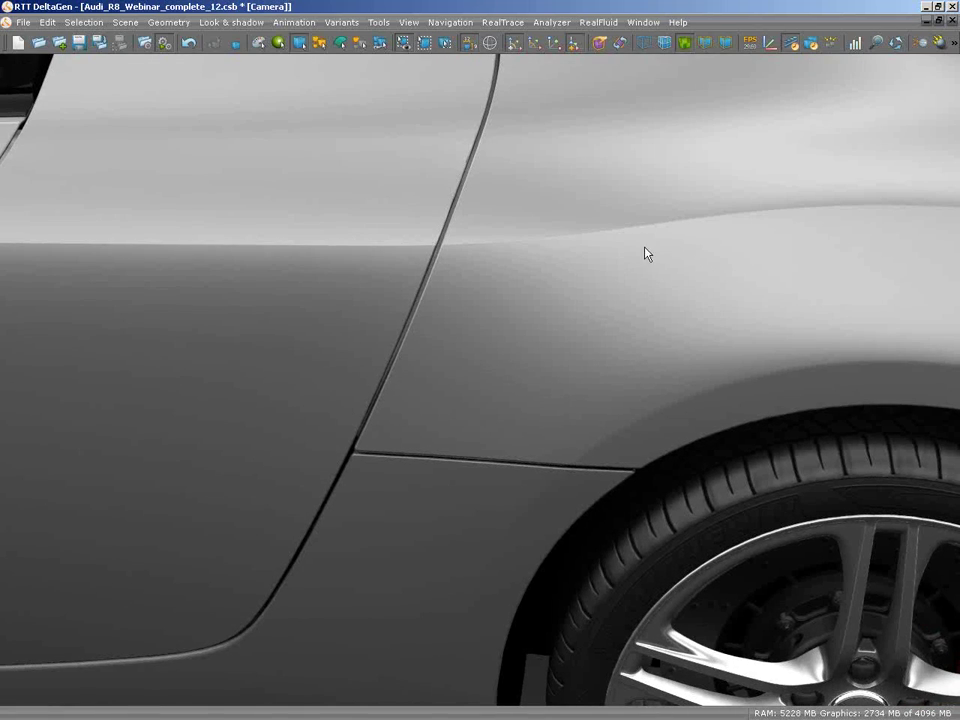
left_click_drag(436, 257, 553, 250)
key("Home")
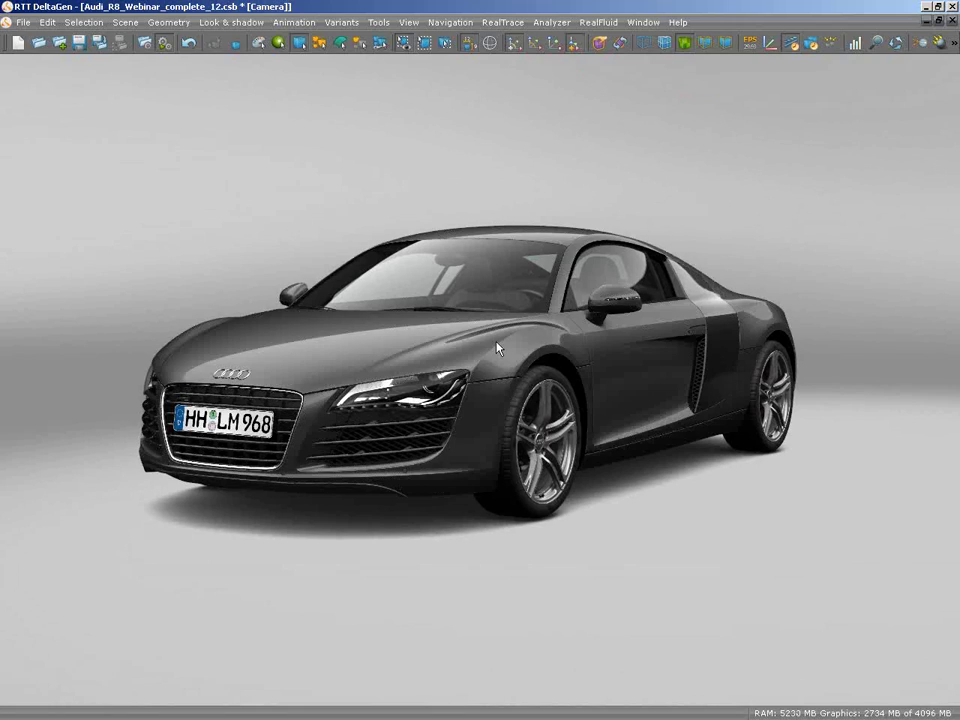
- Cycle the body paint through black and silver to grey, and make the side blade dark grey
left_click(747, 370)
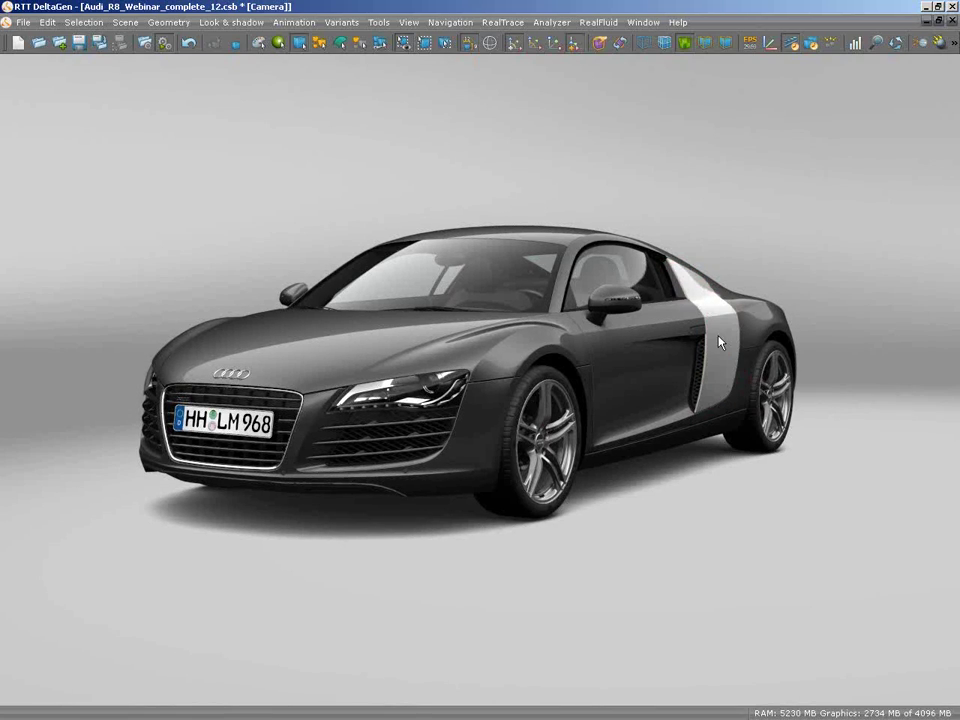
left_click(473, 339)
left_click(473, 339)
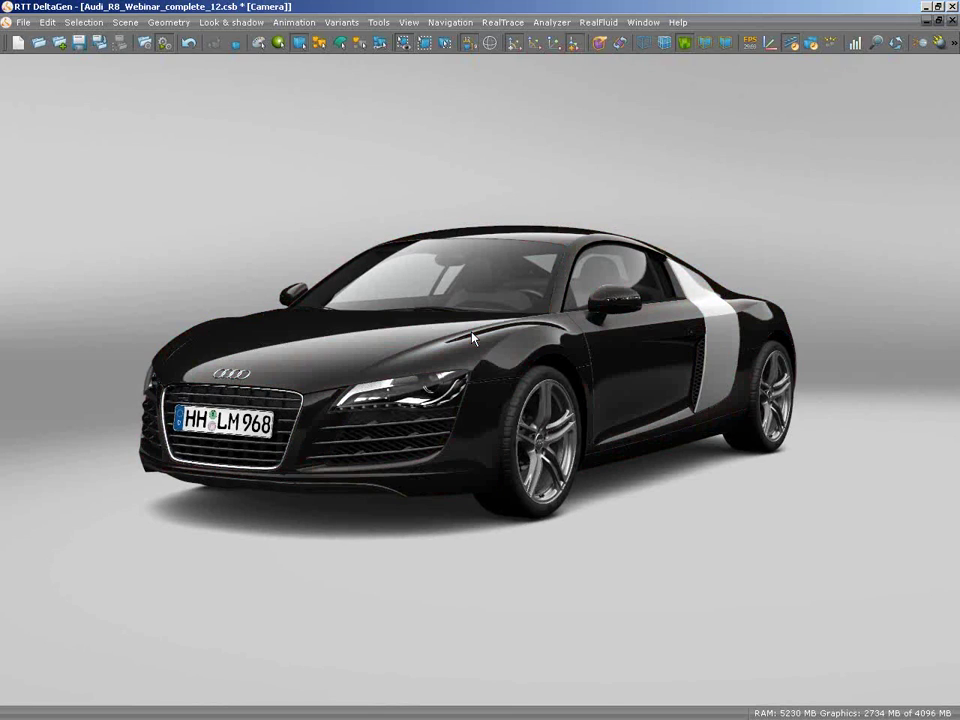
left_click(473, 339)
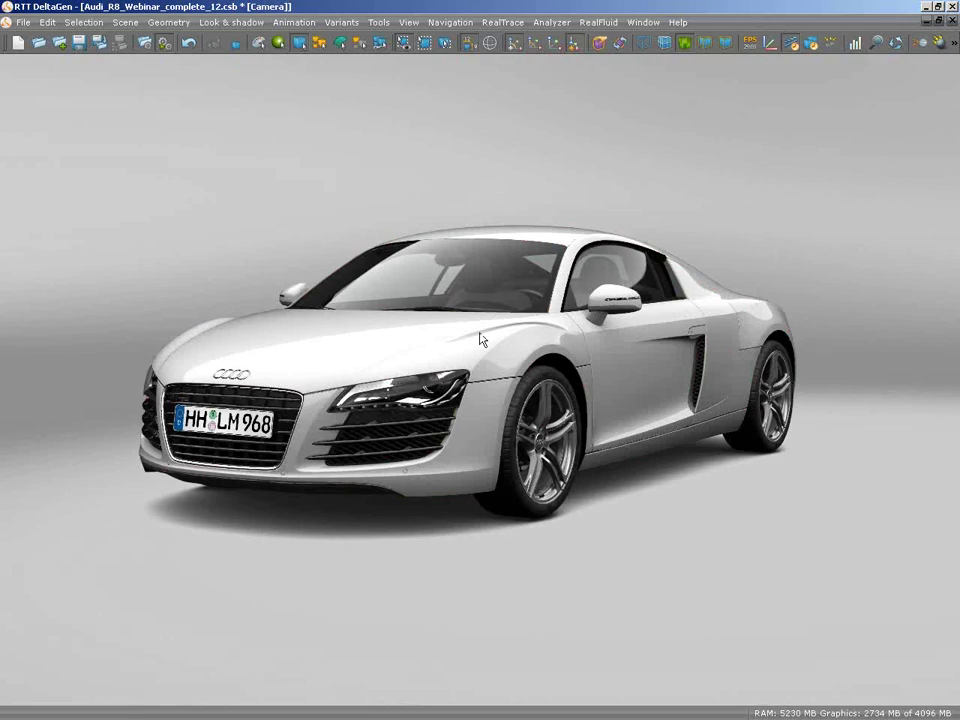
left_click(480, 340)
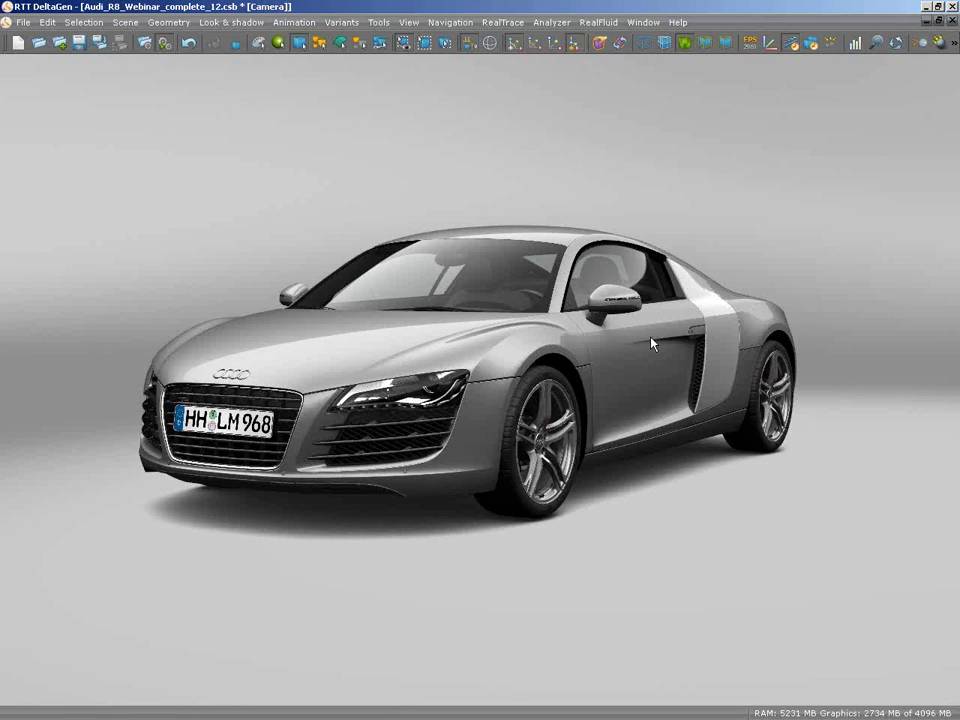
left_click(752, 370)
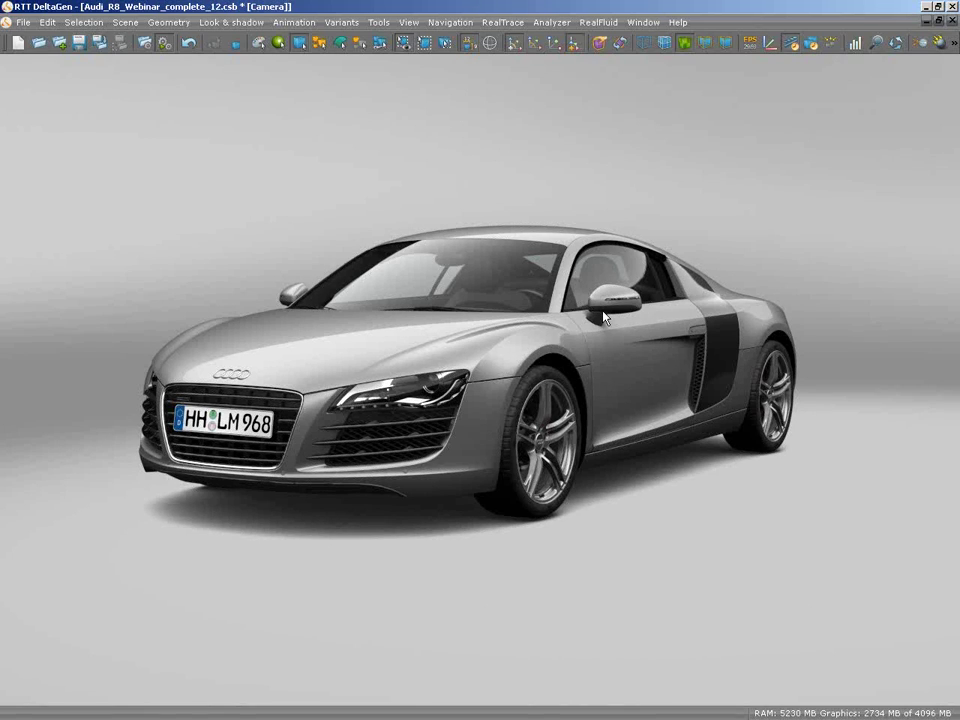
scroll(604, 318, "up", 2)
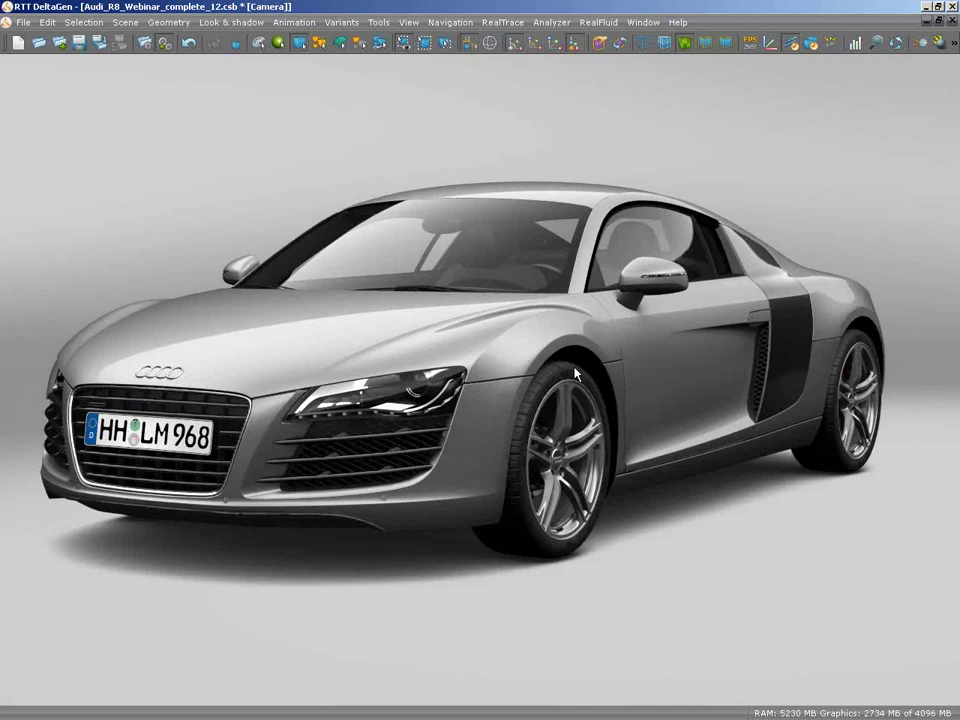
- Cycle the front rim through six-spoke and five-spoke designs, returning to the twin-spoke rim
scroll(568, 385, "up", 3)
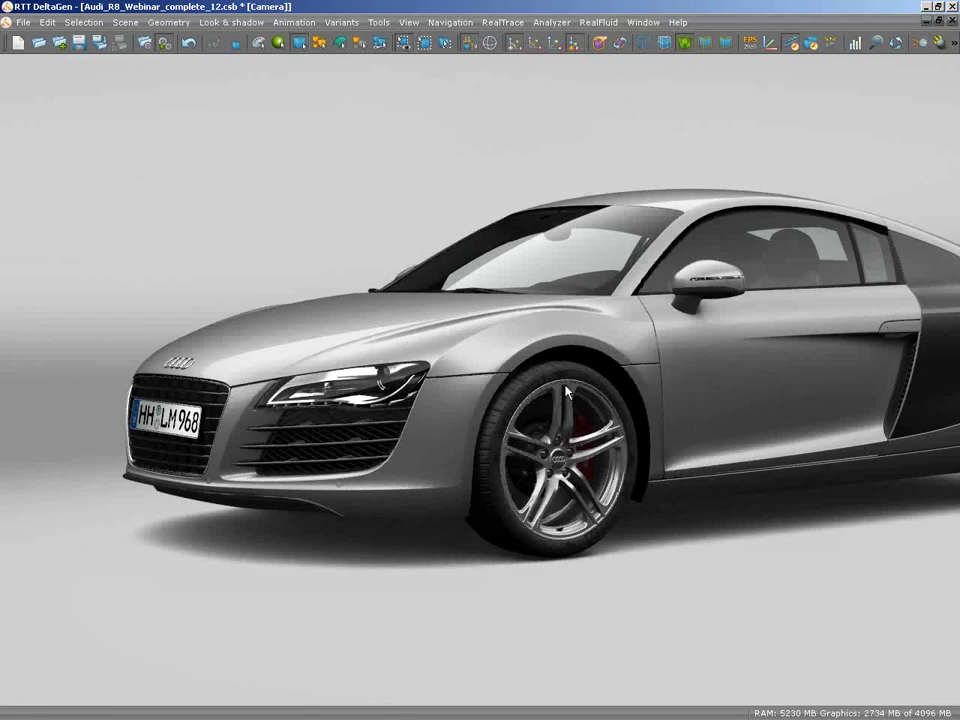
left_click(566, 390)
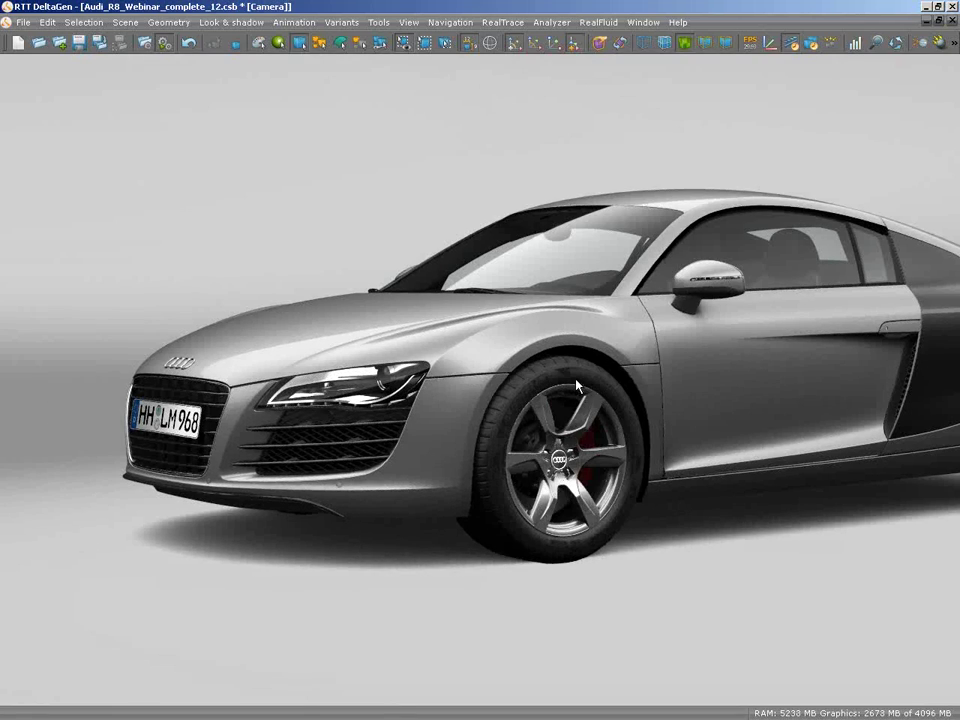
left_click(576, 385)
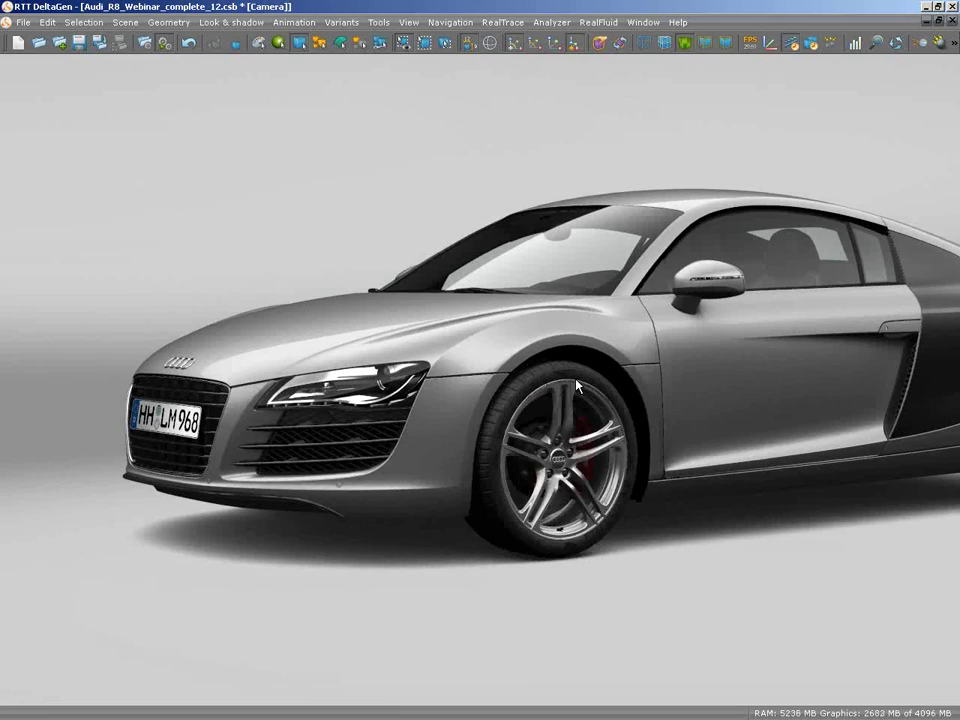
left_click(576, 385)
left_click(576, 385)
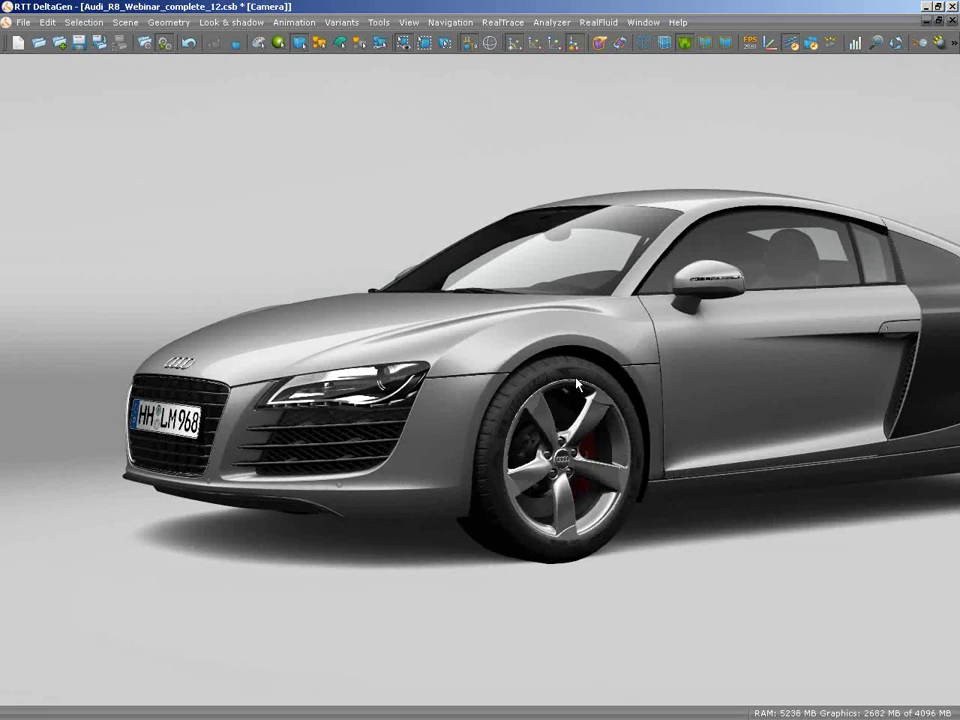
left_click(576, 385)
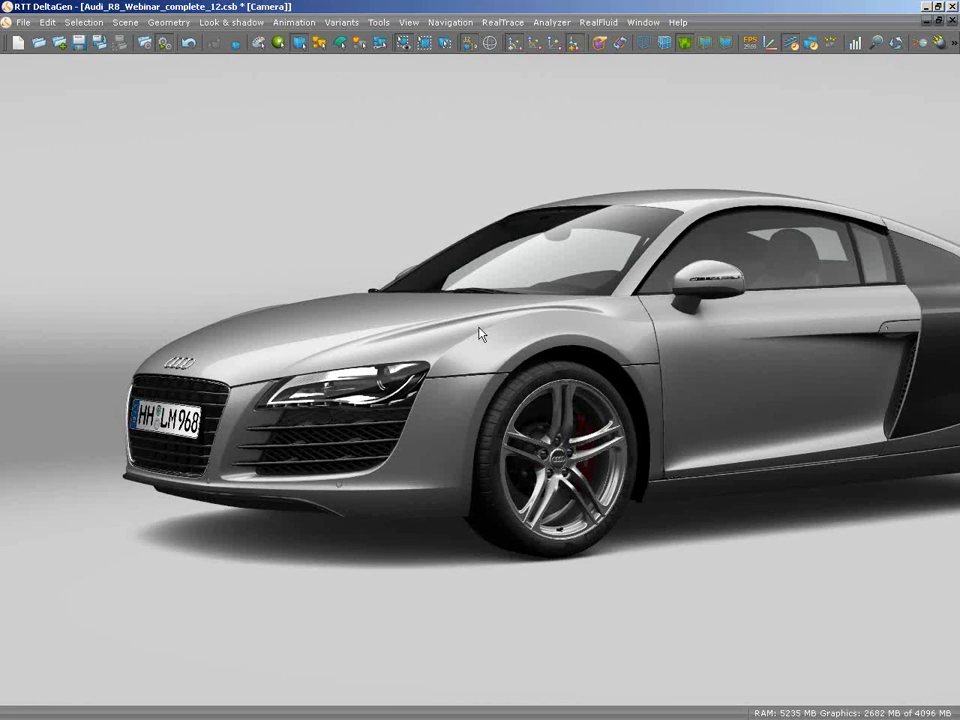
- Cycle the grille through horizontal slats back to the grid design, then give grille and intakes black trim
left_click_drag(480, 334, 530, 324)
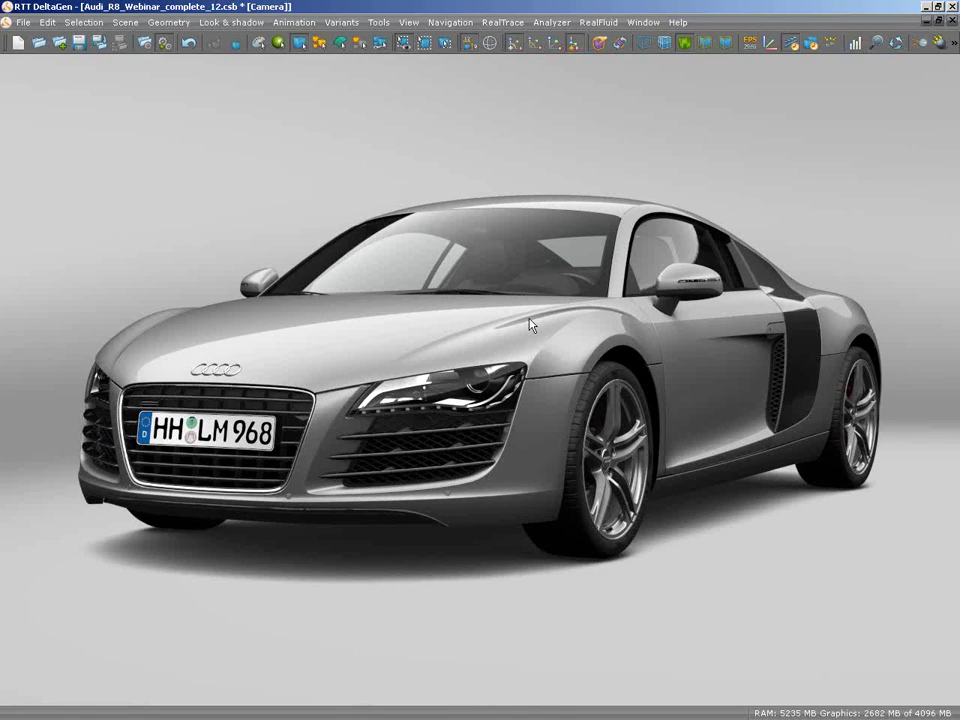
left_click(303, 402)
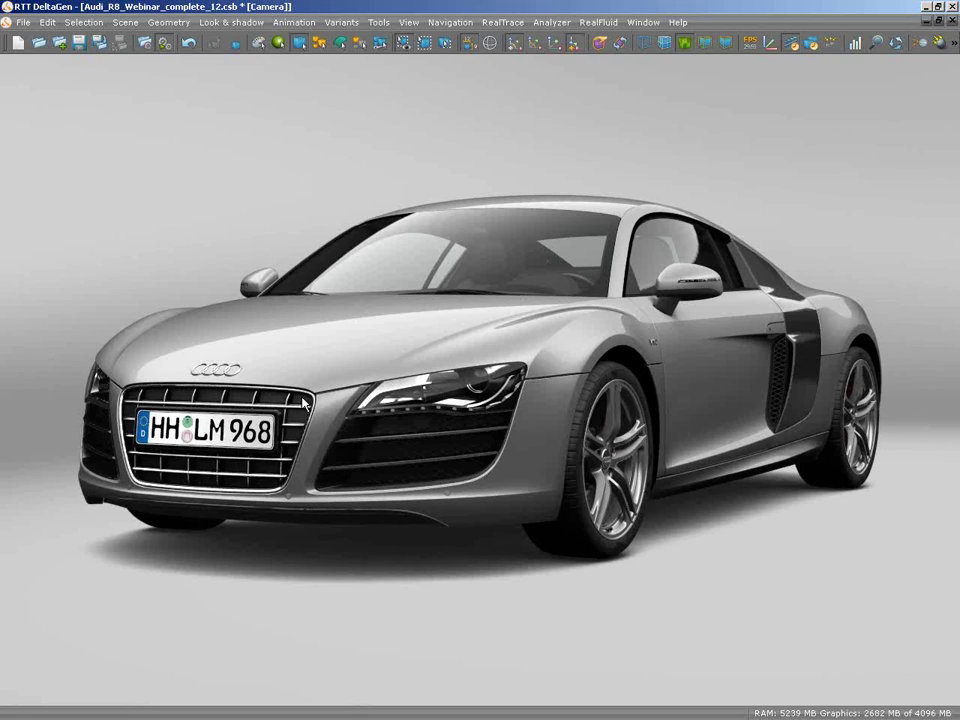
left_click(303, 402)
left_click(303, 402)
left_click(289, 400)
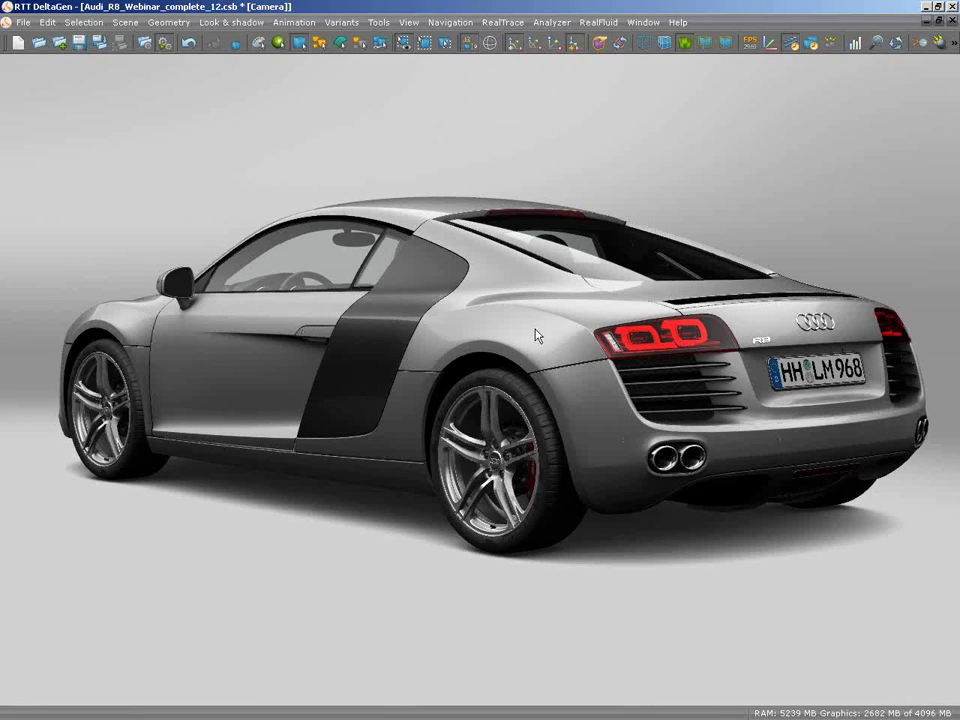
- Orbit round to the car's rear and open the engine cover
left_click_drag(535, 335, 516, 315)
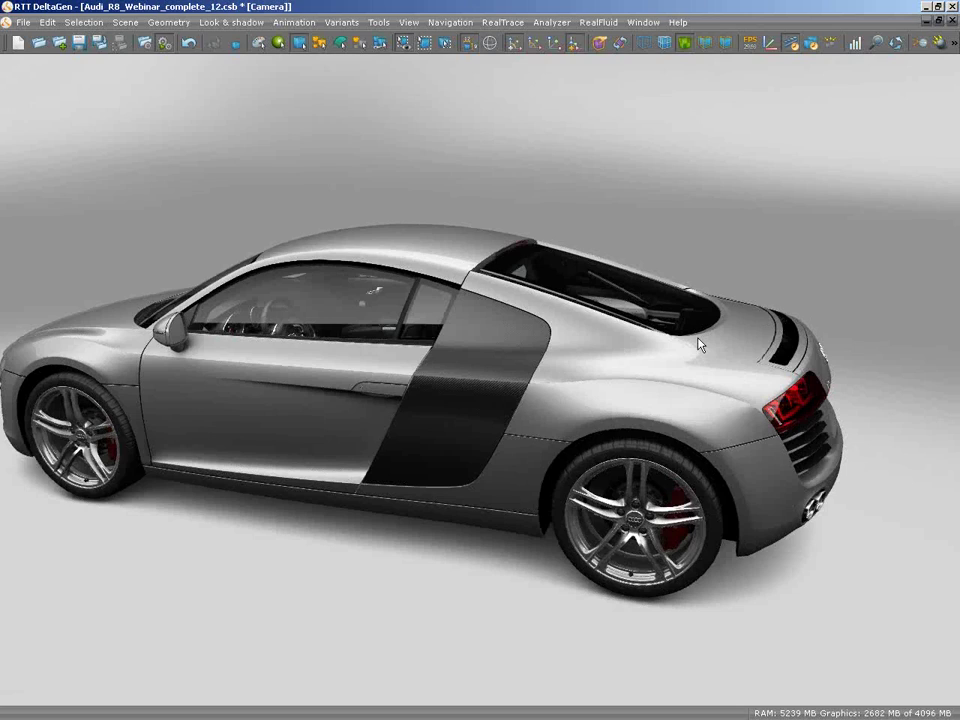
left_click(699, 345)
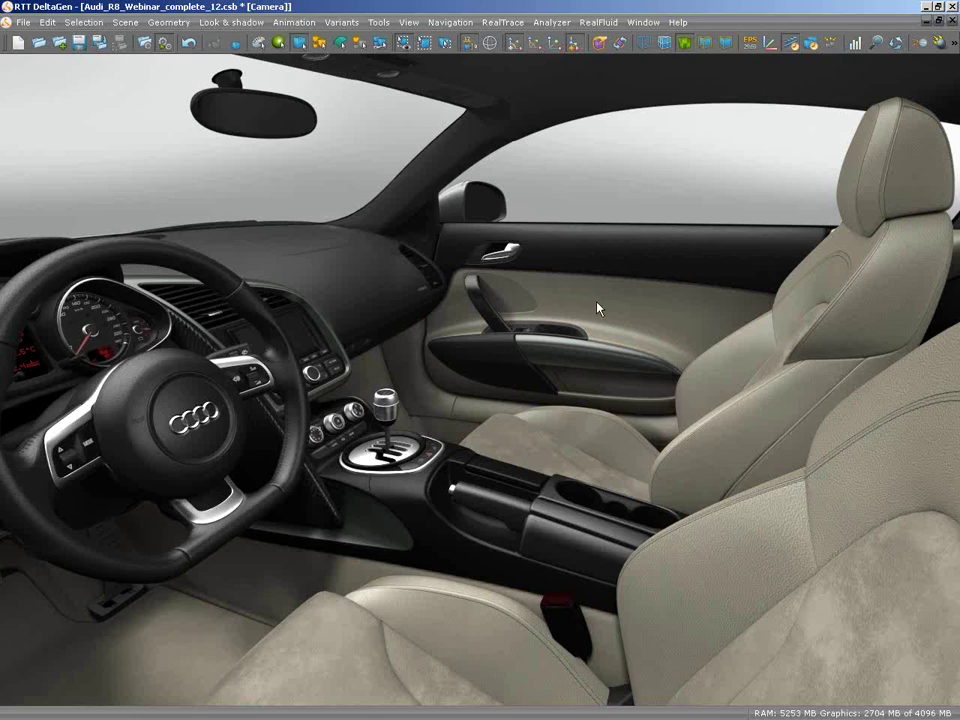
- Switch the interior seat and door-panel trim colour to tan
left_click(463, 372)
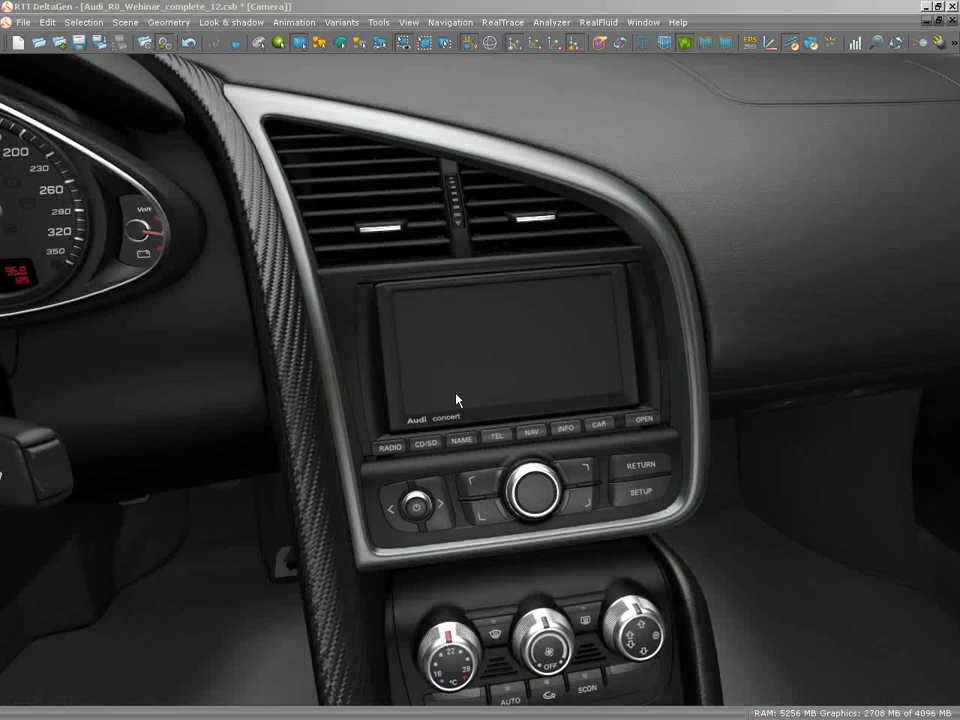
- Power on the infotainment screen and show its CD, navigation and FM radio menus in turn
left_click(419, 511)
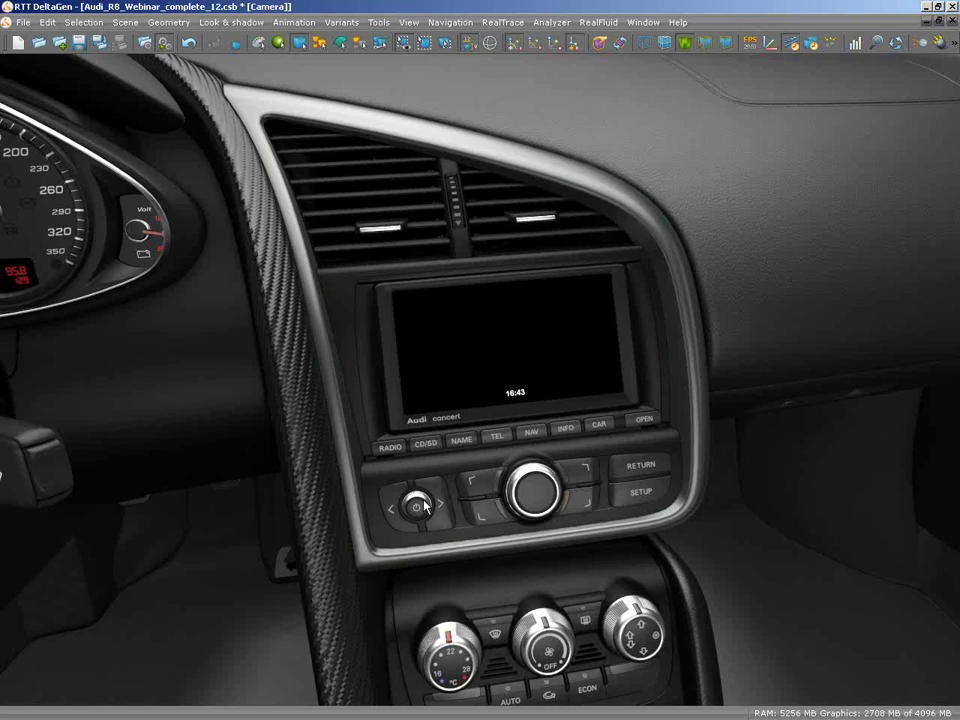
left_click(428, 446)
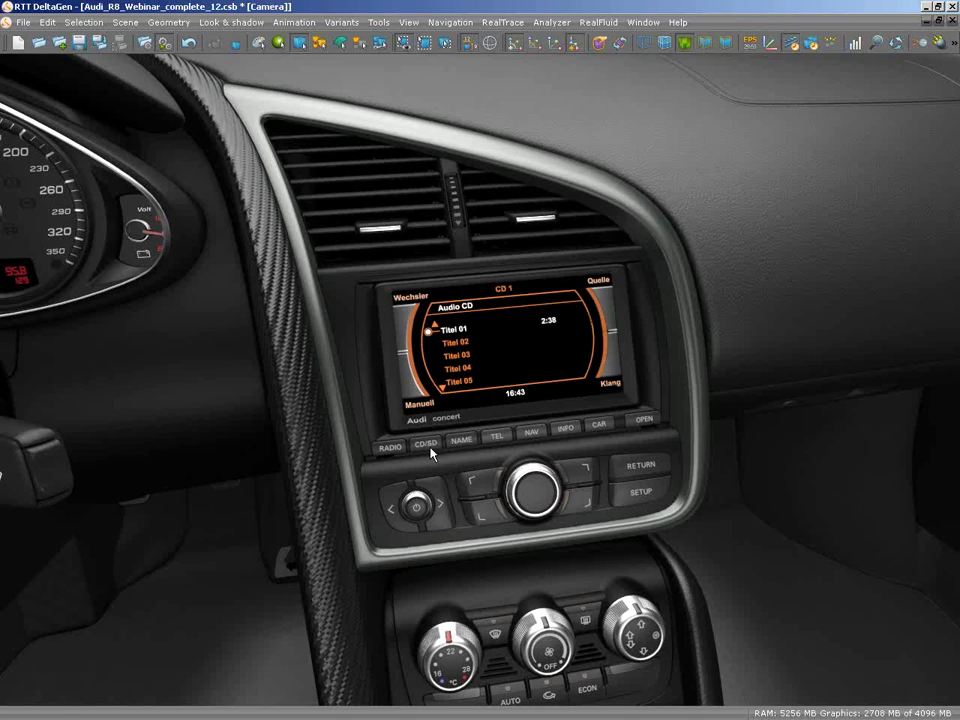
left_click(529, 434)
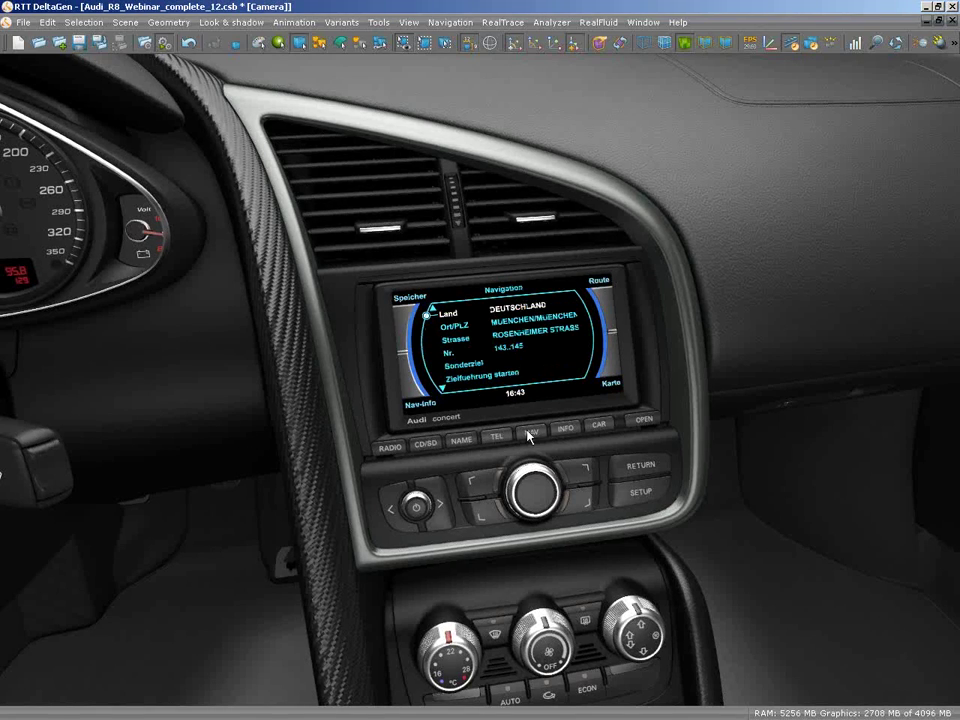
left_click(391, 450)
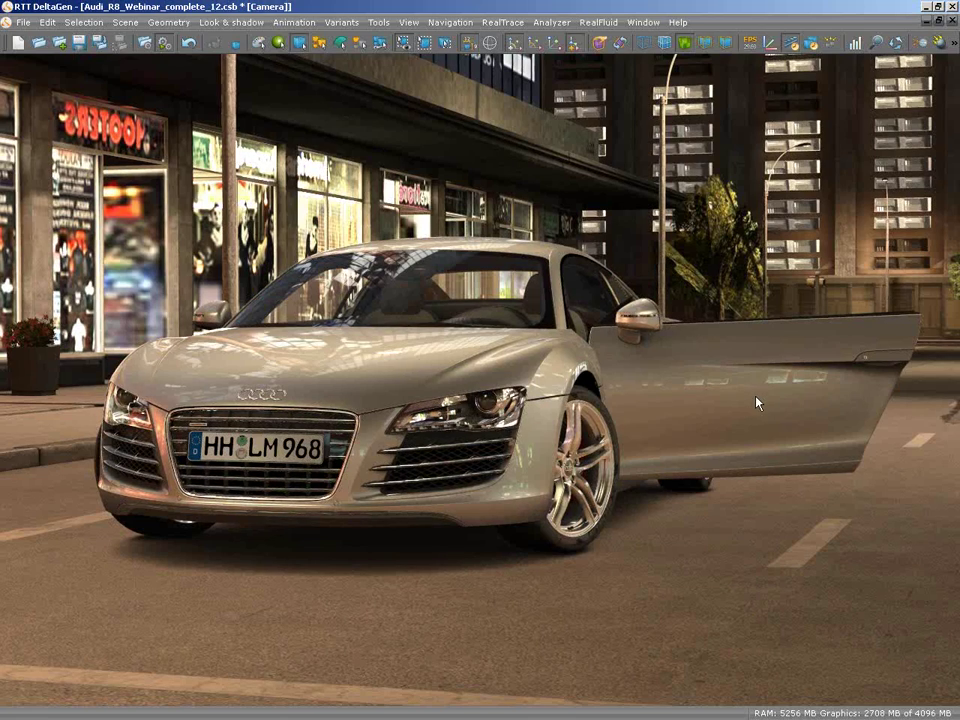
- Orbit from the open driver's door around to the car's rear-left three-quarter view
left_click_drag(717, 292, 689, 295)
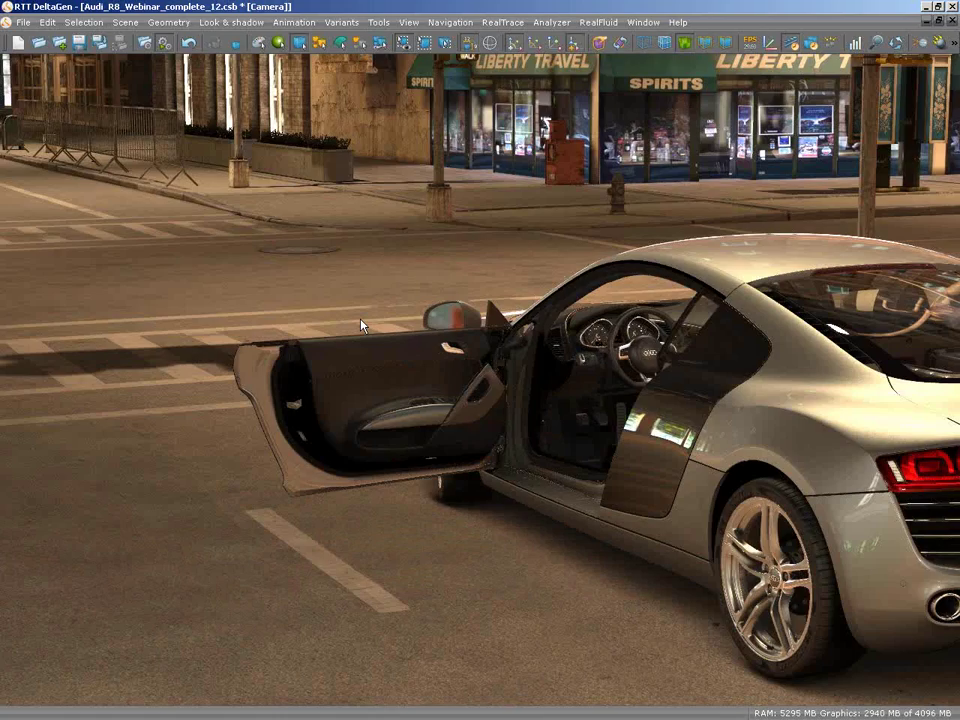
left_click_drag(362, 325, 428, 279)
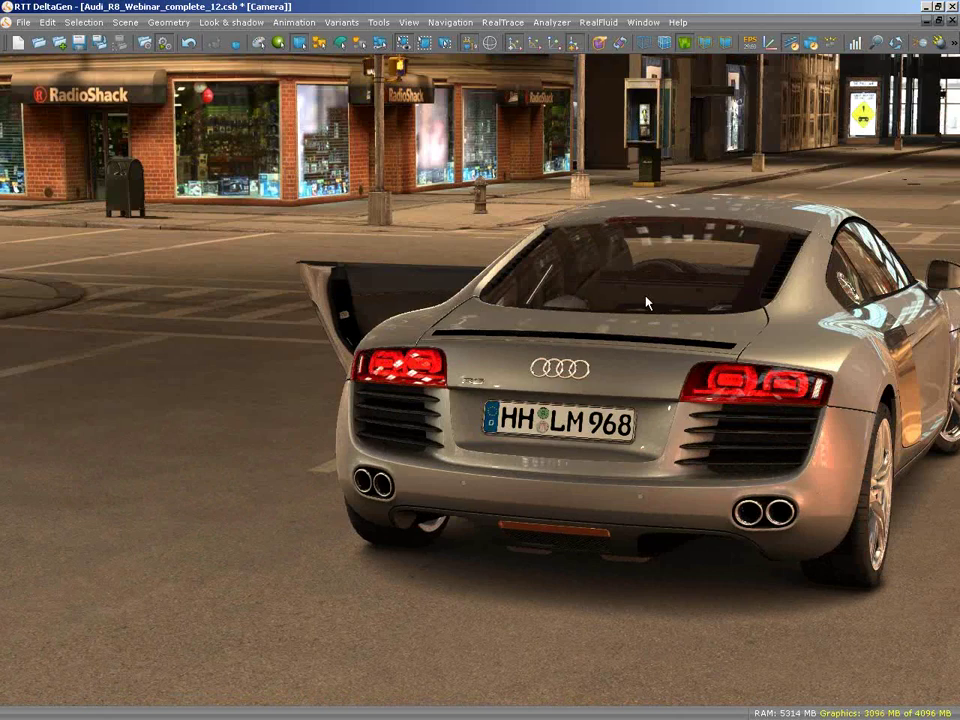
left_click_drag(646, 302, 762, 268)
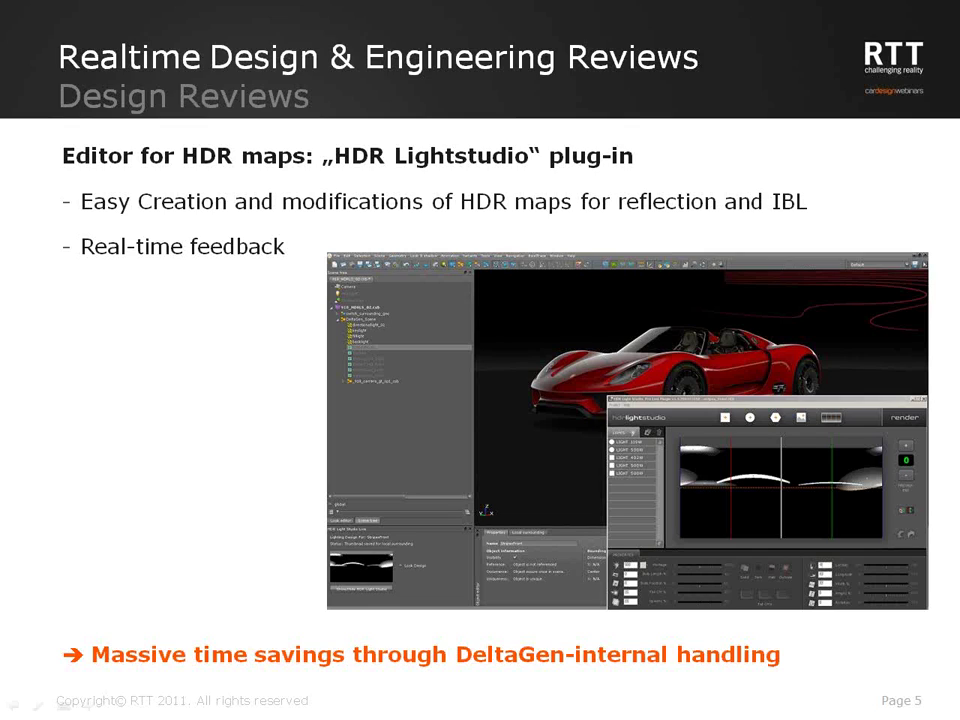
- Return to the DeltaGen car scene and orbit the R8 to a more side-on front angle
key("alt+Tab")
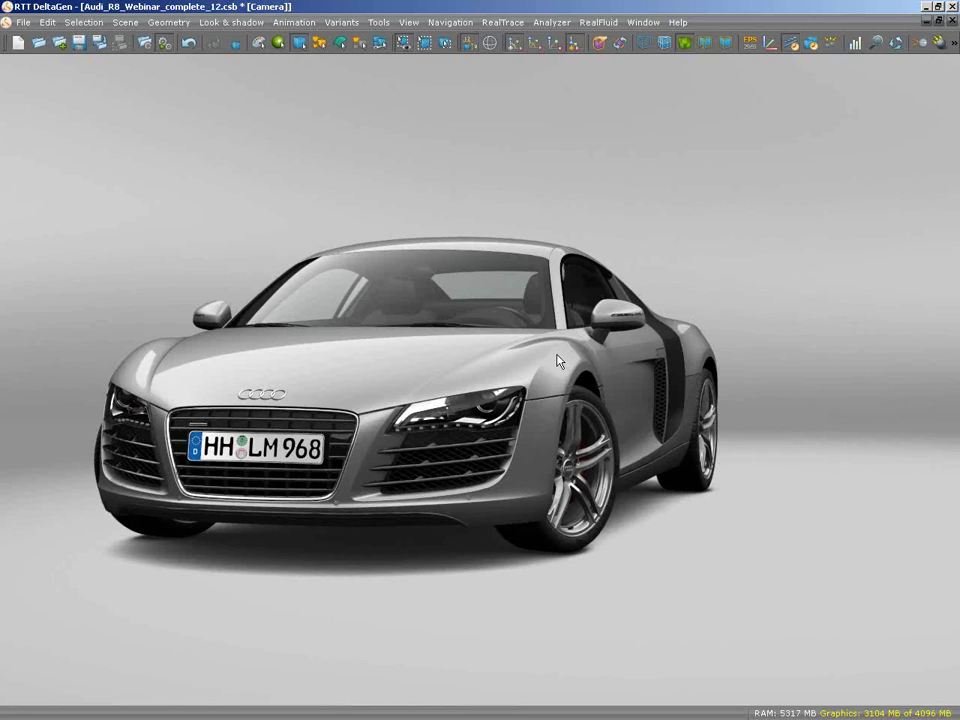
left_click_drag(552, 358, 508, 340)
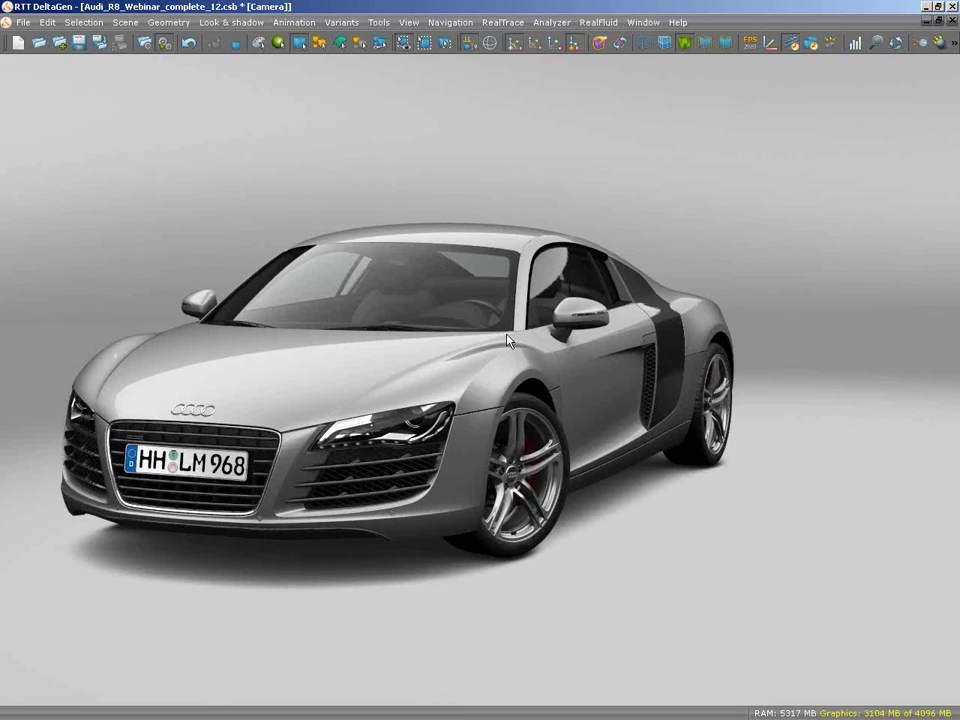
- Open the Overlays editor, move it off the car, and select the 3D notes group
left_click(380, 22)
left_click(405, 131)
left_click_drag(554, 186, 774, 439)
left_click(520, 588)
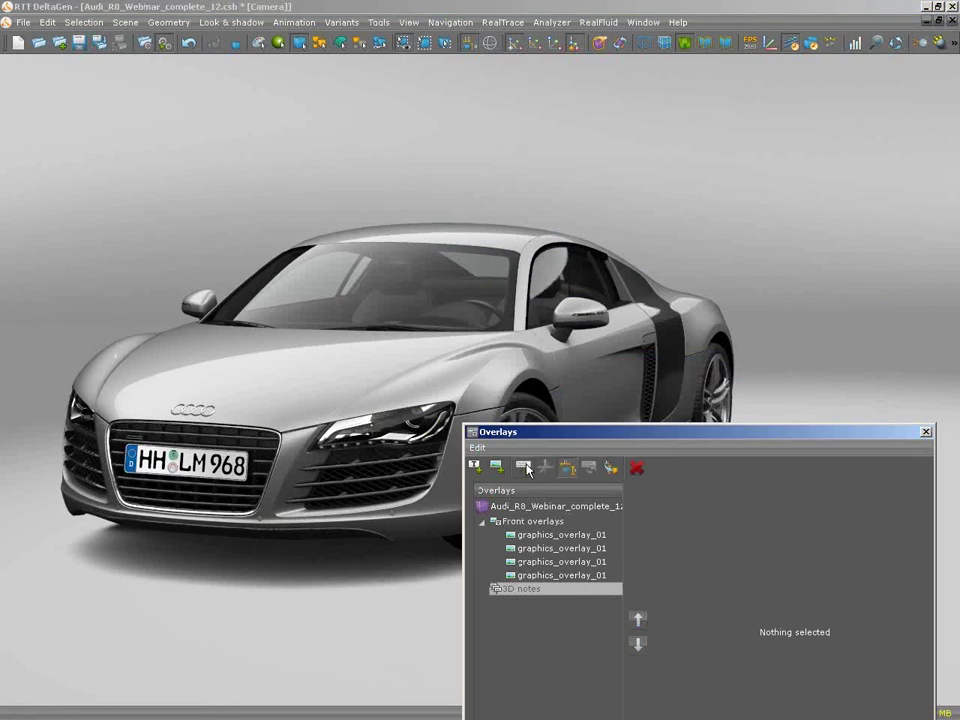
- Add a 3D note 'make headlights more friendly' at the headlight and lift its label above the car
left_click(365, 428)
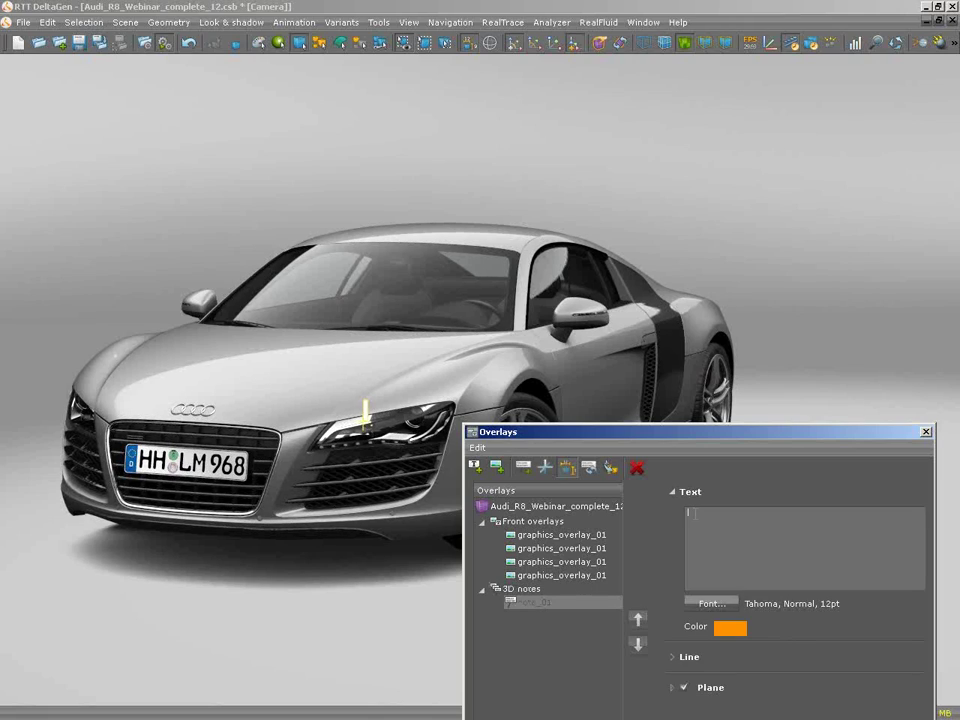
type("make he")
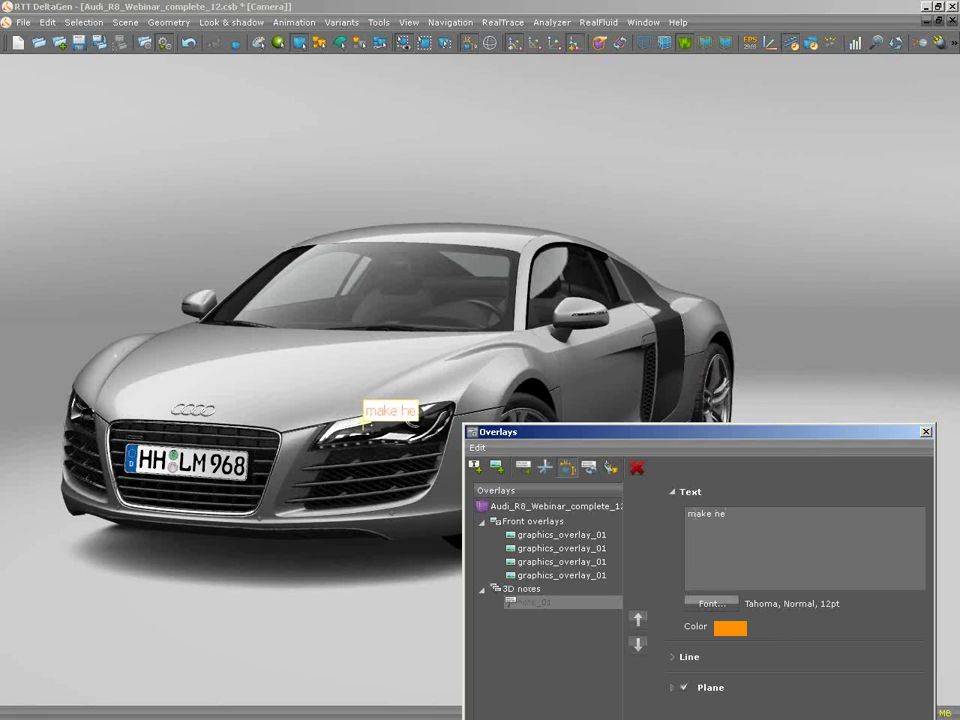
key("BackSpace")
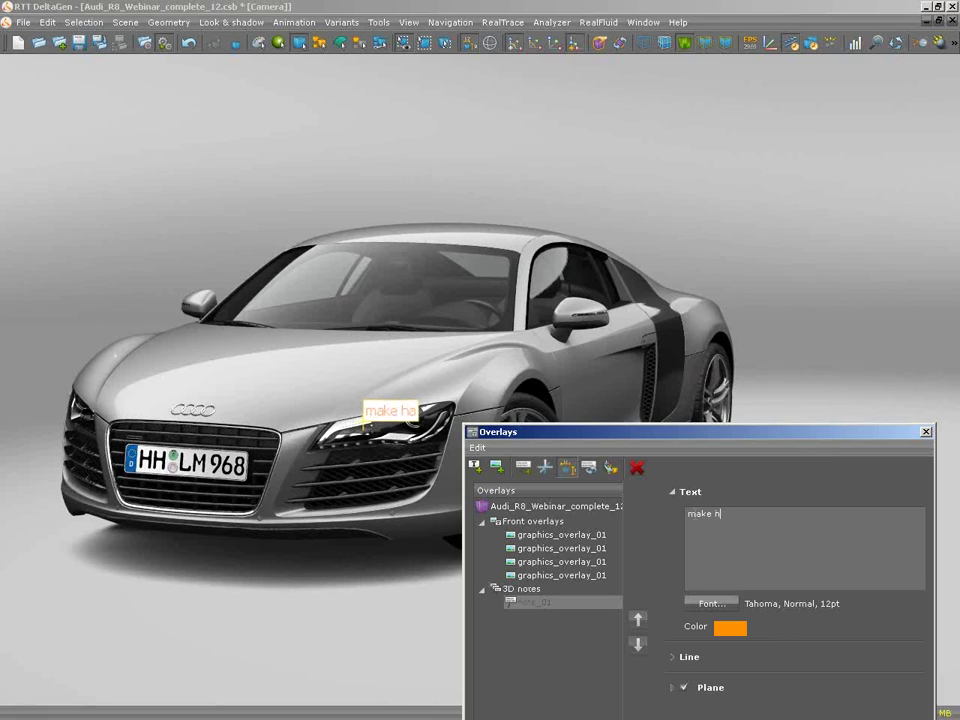
type("eadlights")
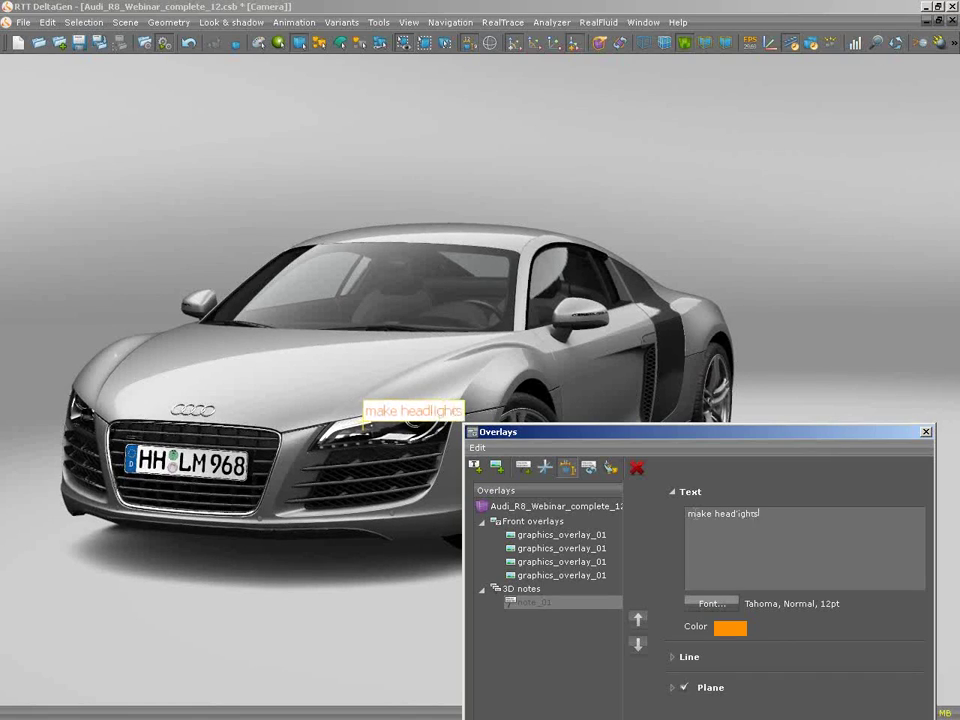
type(" more f")
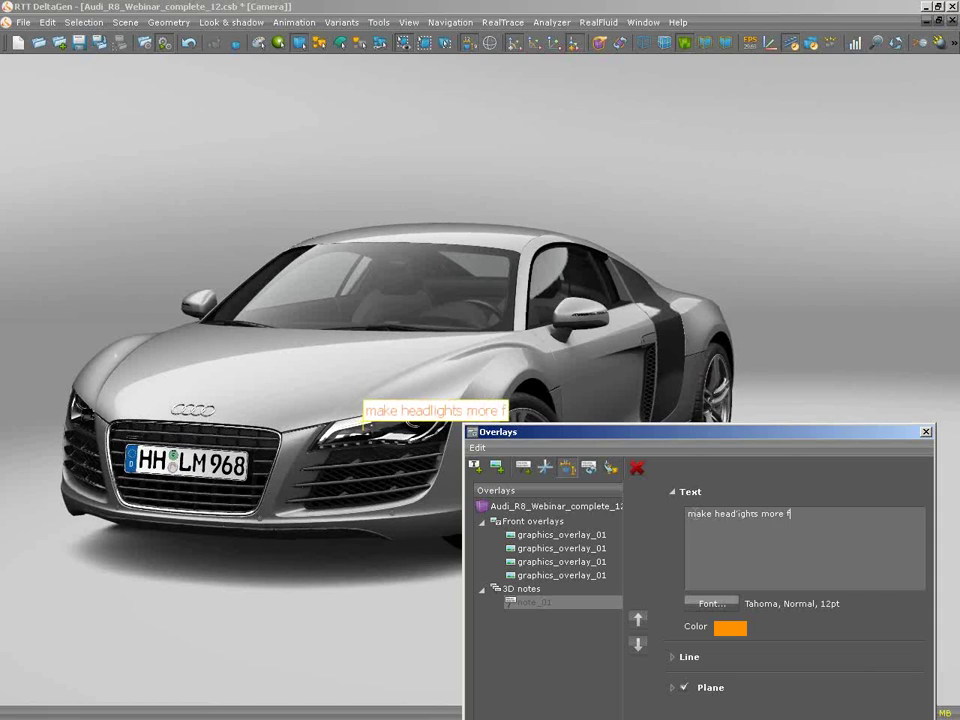
type("riendly")
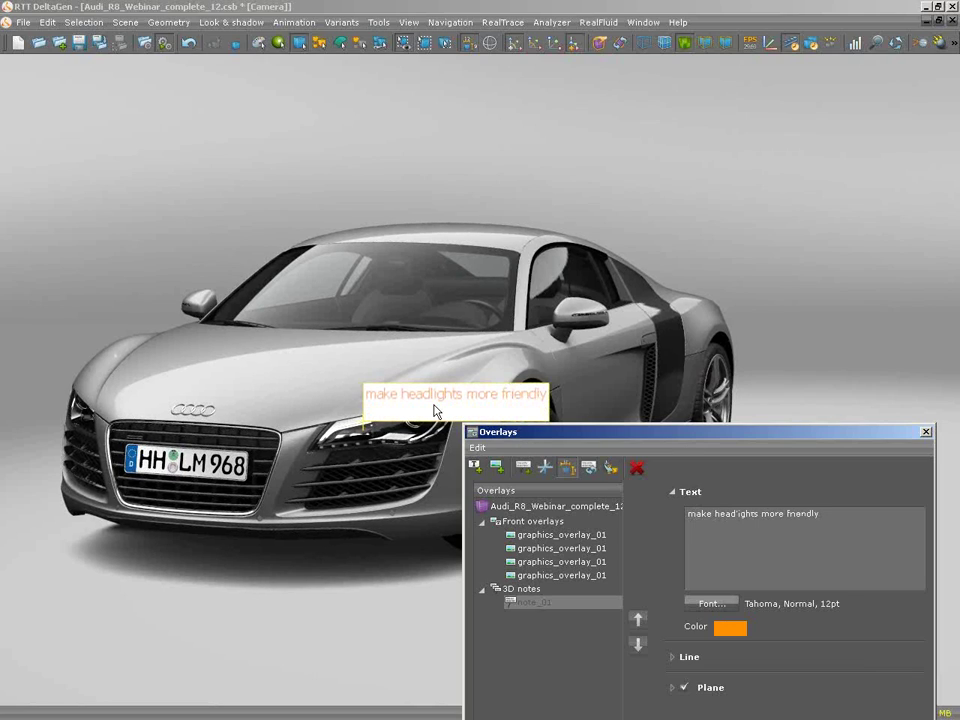
left_click_drag(435, 408, 445, 246)
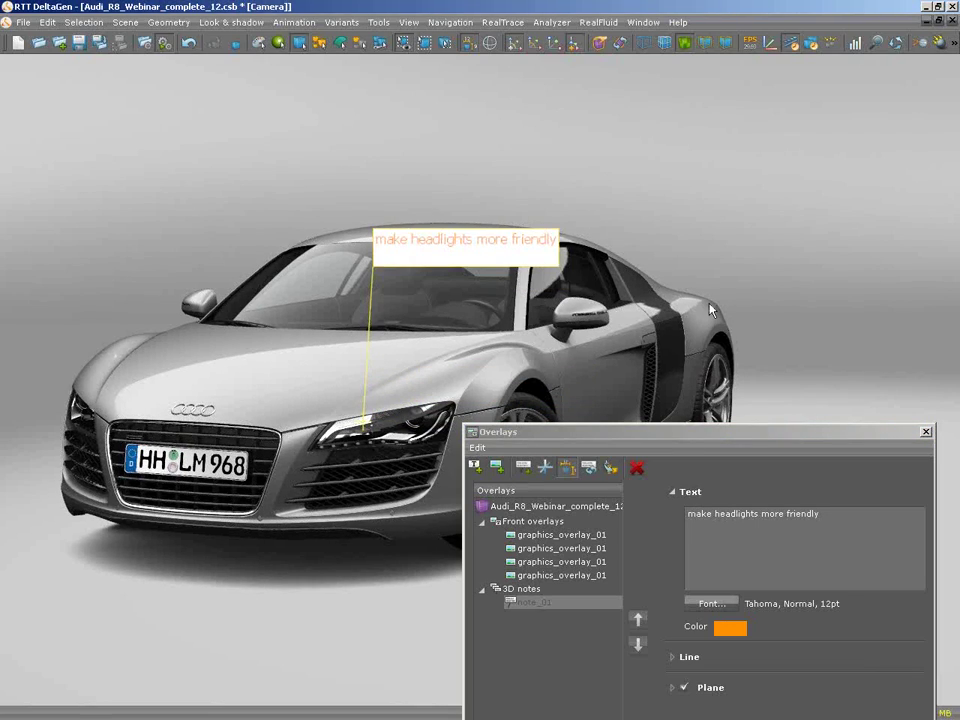
- Orbit to a side view of the car and close the Overlays panel
left_click_drag(735, 259, 401, 179)
scroll(372, 181, "up", 2)
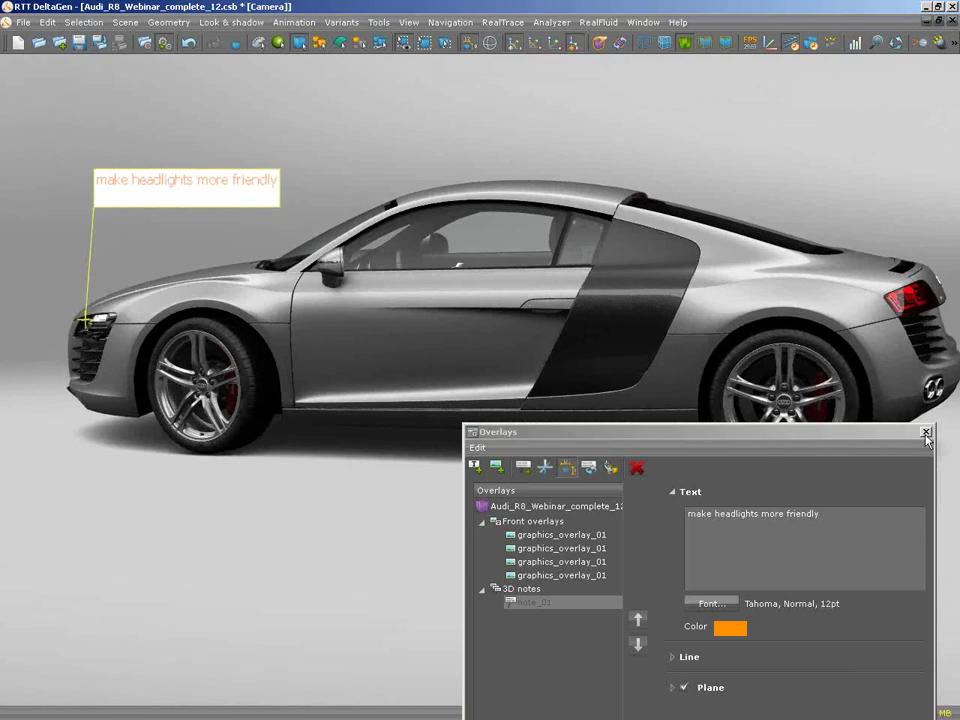
left_click(925, 432)
- Hide the headlight note and orbit the car back to a front three-quarter view
left_click_drag(671, 278, 626, 265)
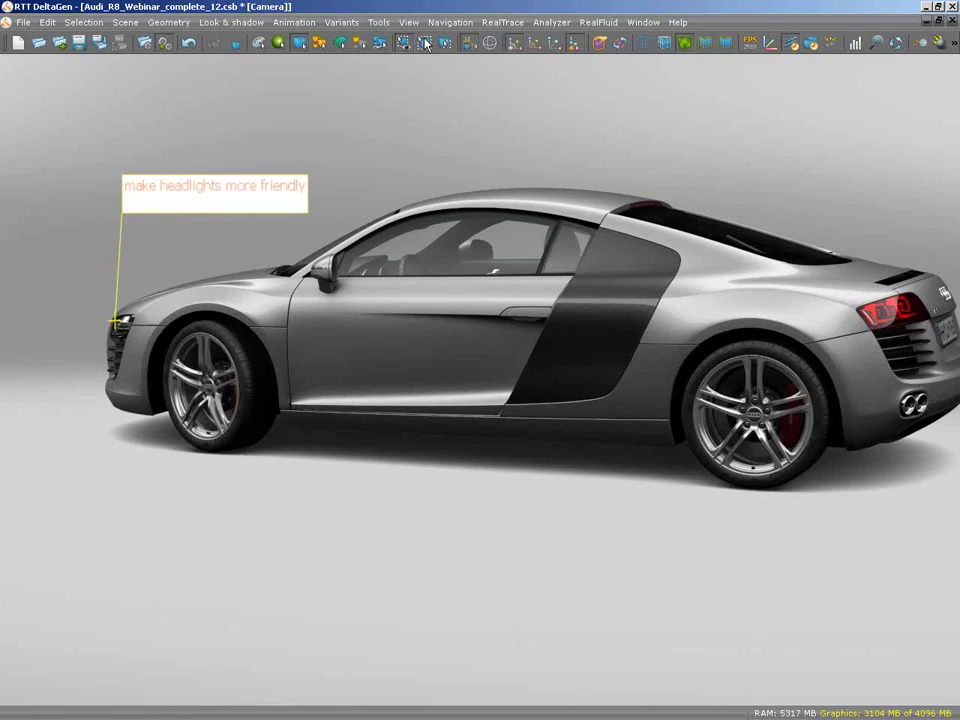
left_click(478, 43)
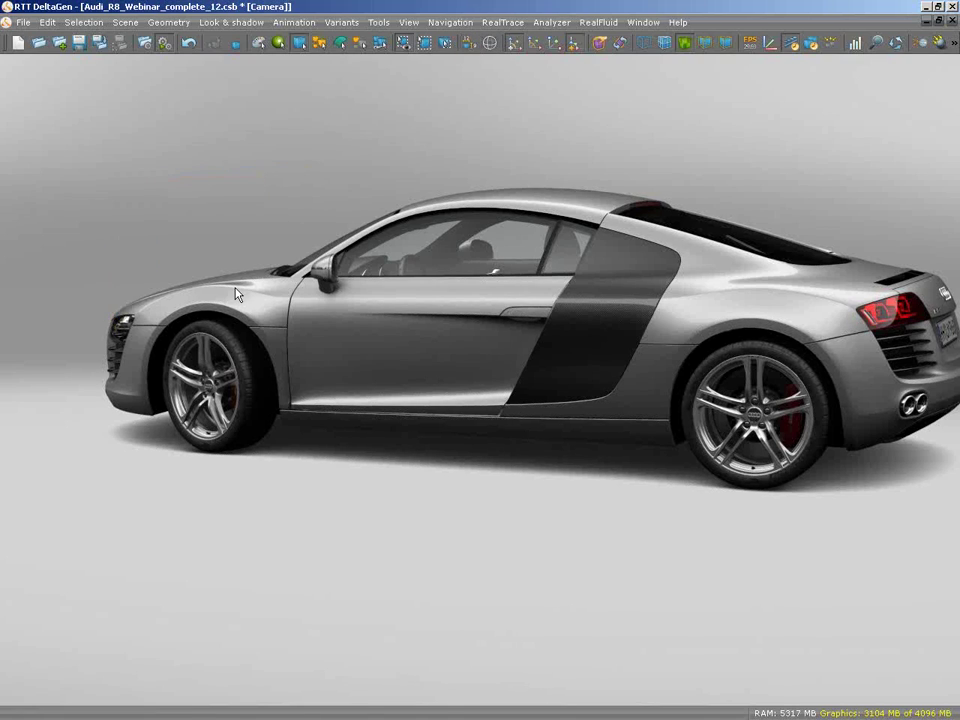
left_click_drag(253, 279, 506, 287)
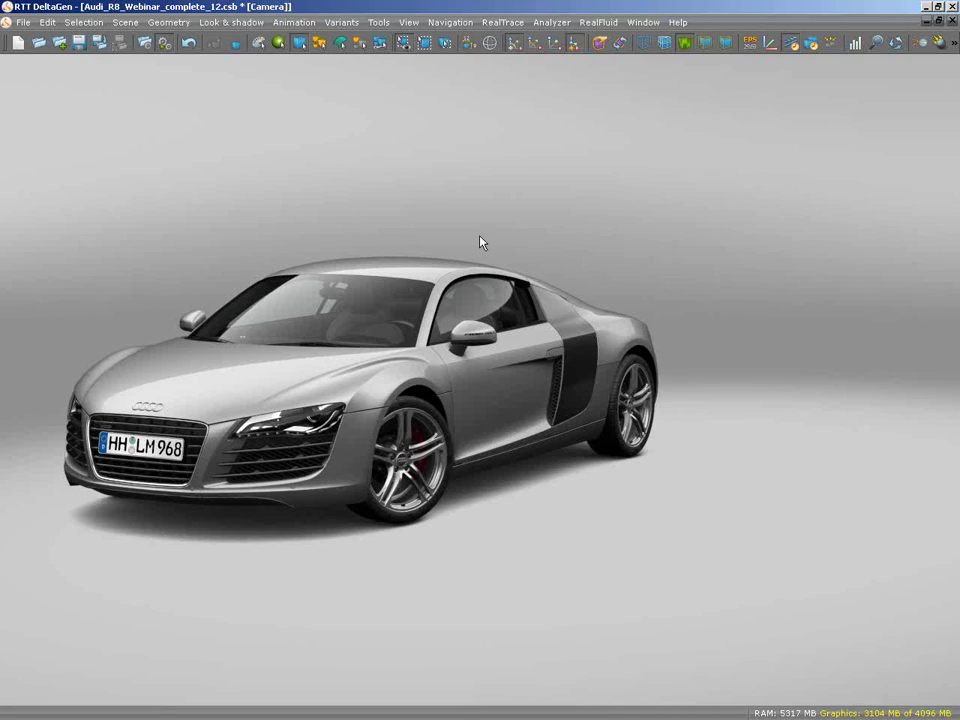
- Open Render export, review the output types, and keep Single image (R8_6.png)
left_click(379, 22)
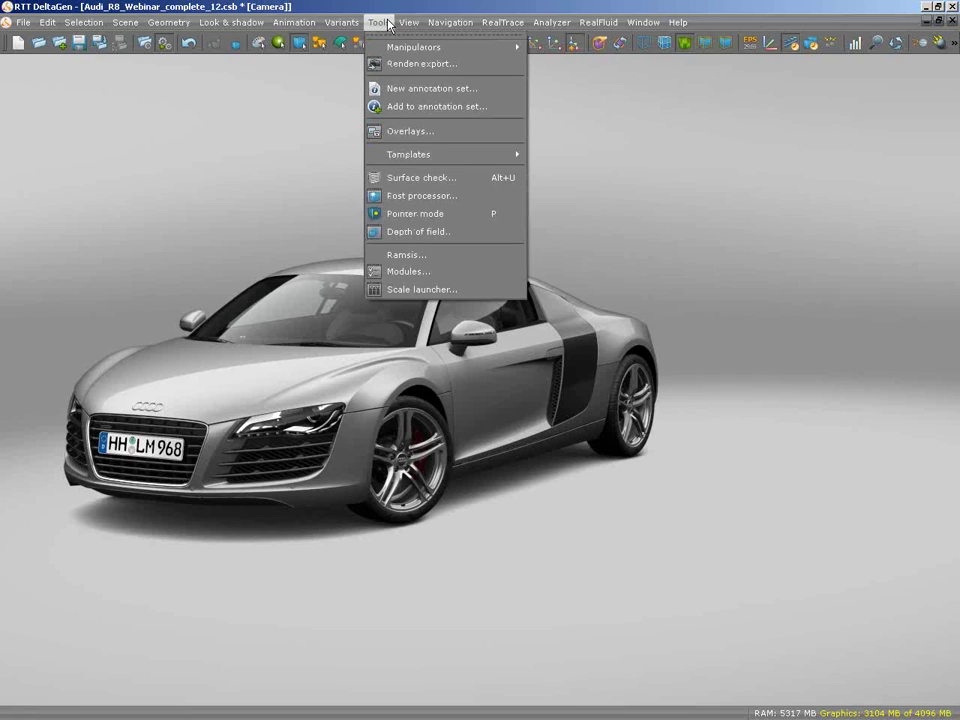
left_click(398, 64)
left_click_drag(467, 189, 558, 136)
left_click(520, 244)
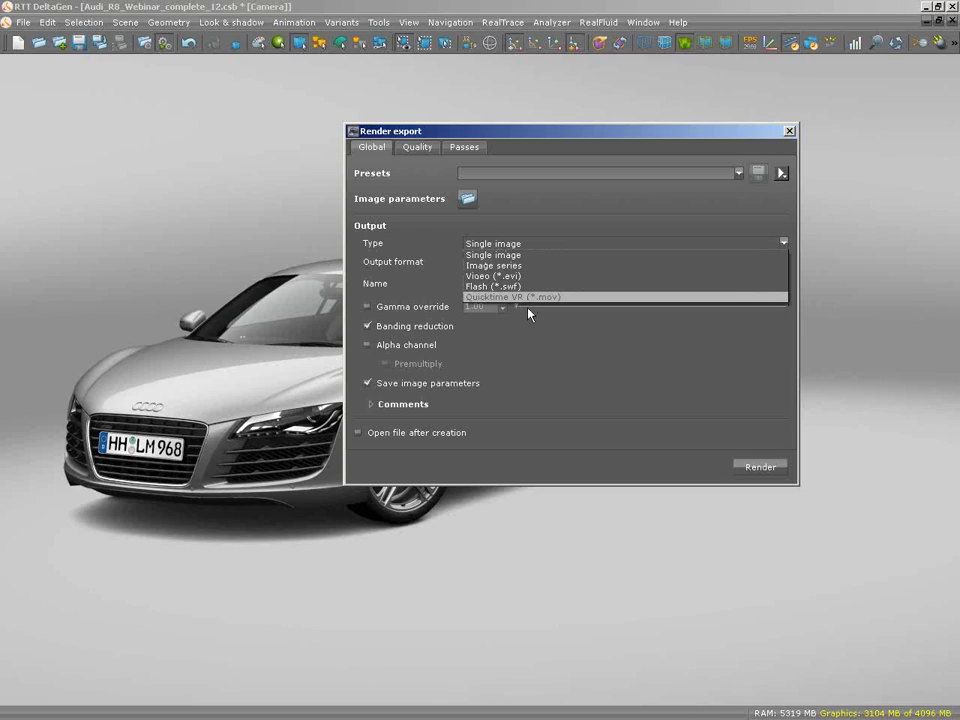
left_click(550, 434)
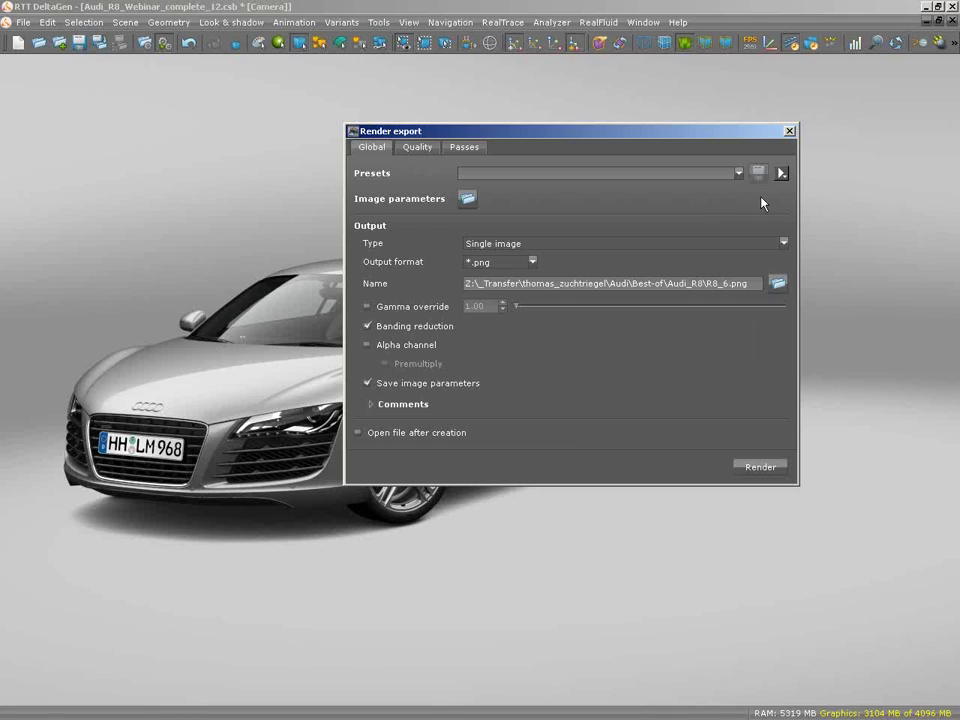
- Close the Render export dialog
left_click(788, 132)
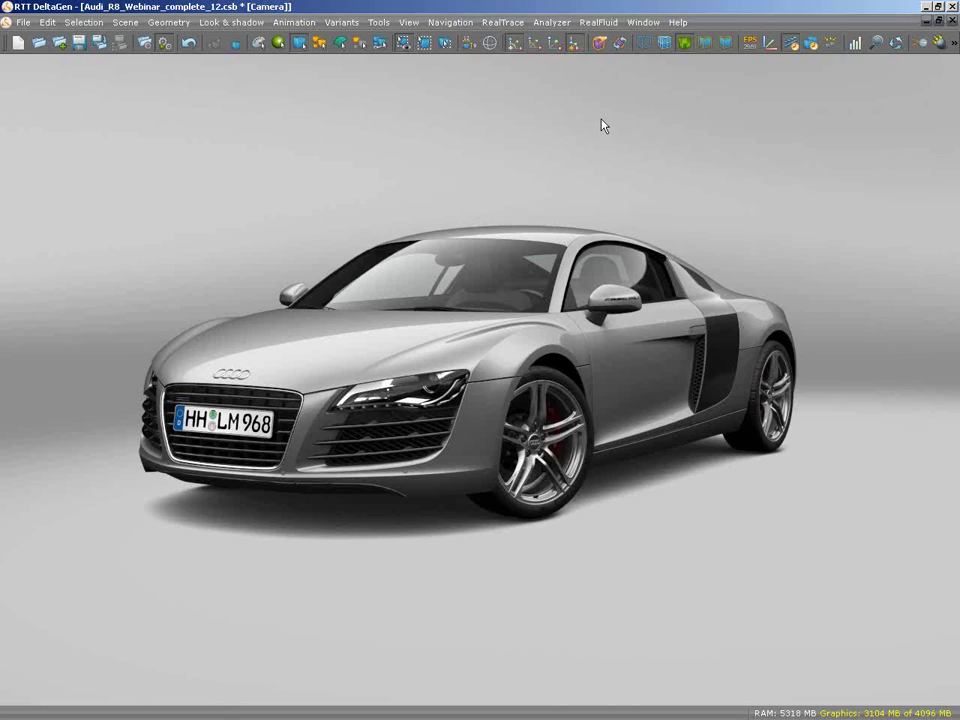
- Open the Measurements panel and move it to the lower right of the view
left_click(503, 22)
mouse_move(536, 22)
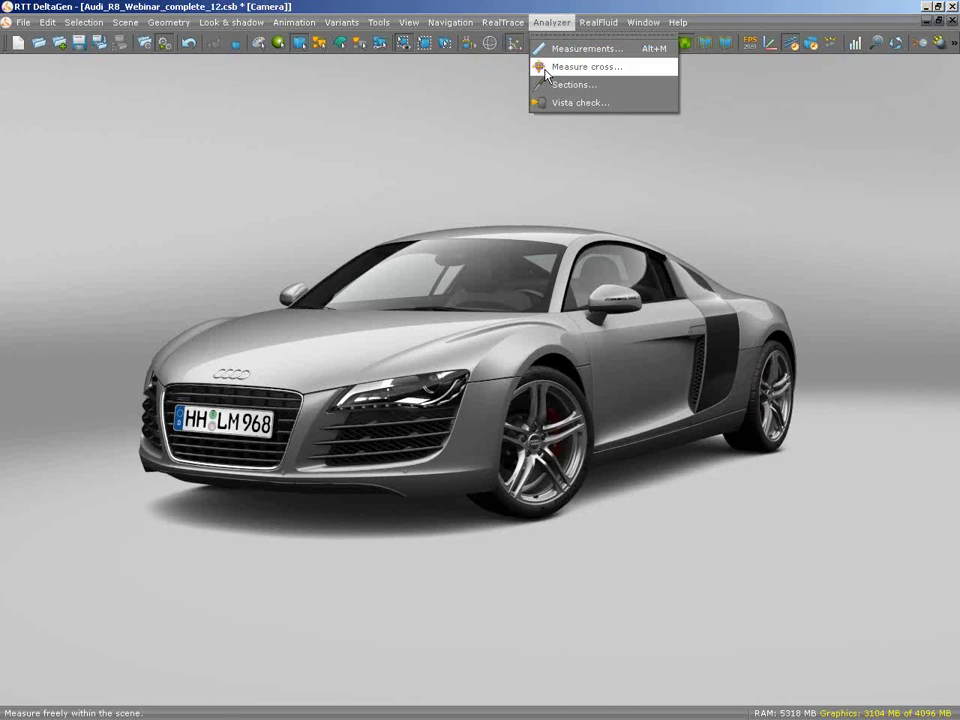
left_click(586, 67)
left_click(538, 40)
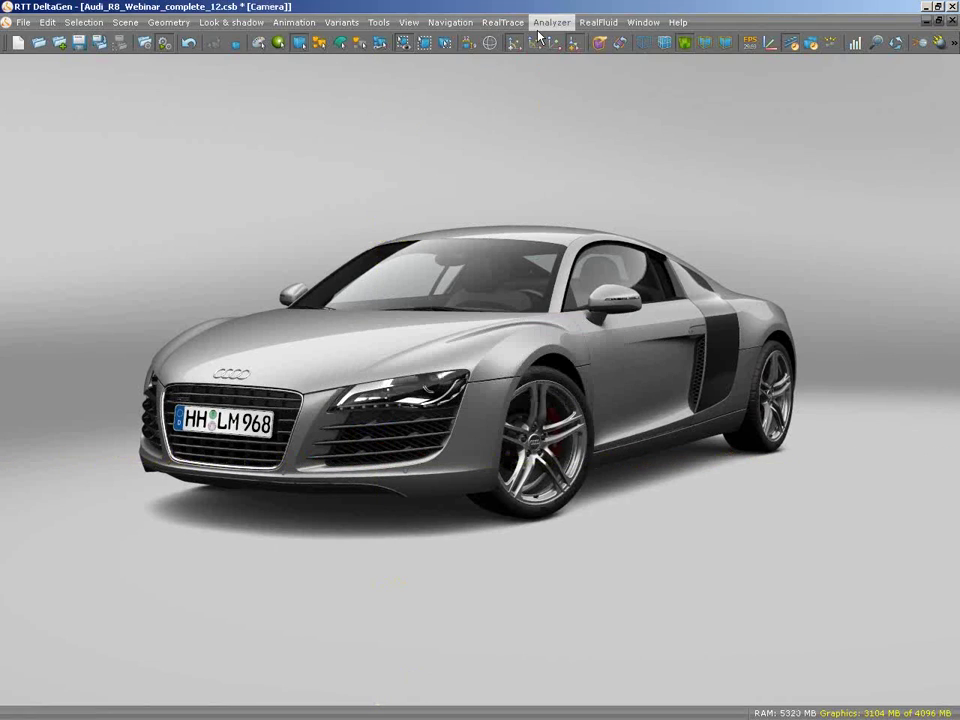
left_click(538, 40)
left_click_drag(516, 214, 681, 570)
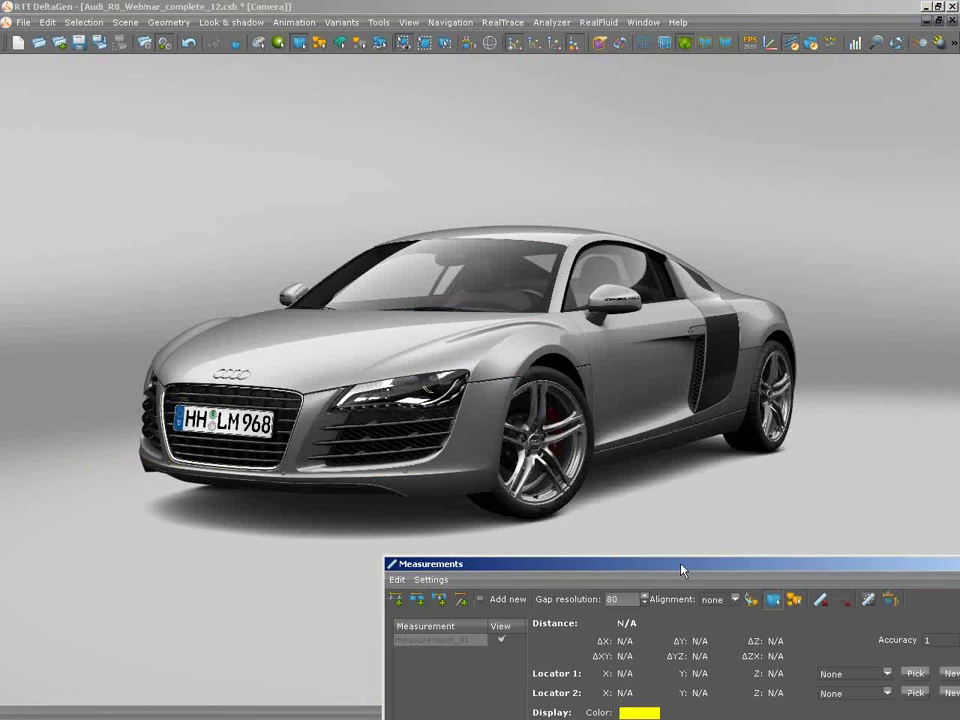
left_click(559, 317)
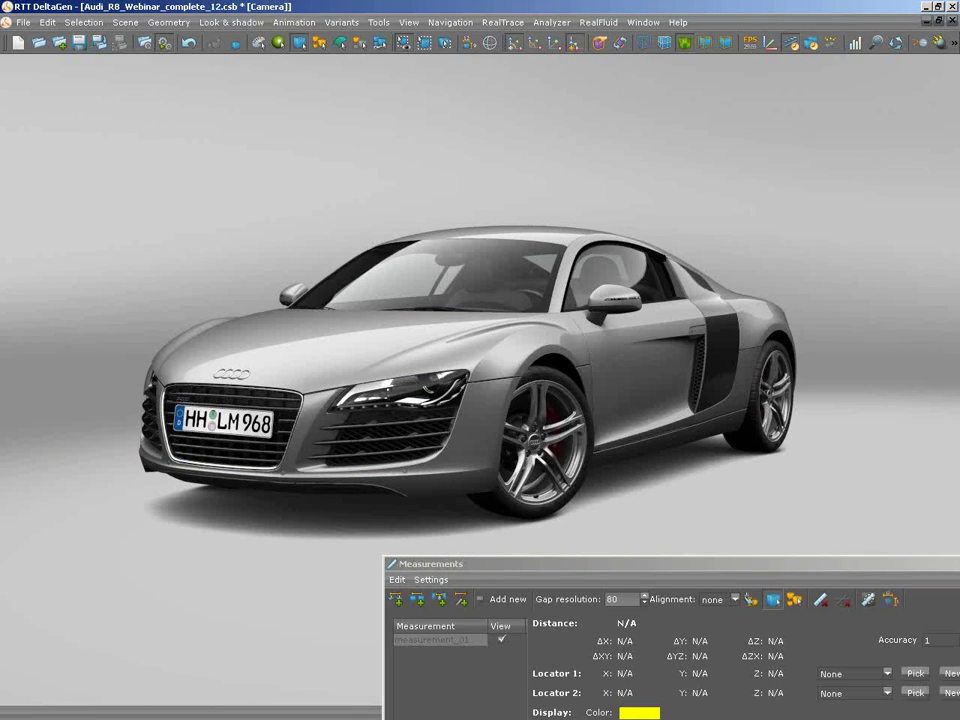
- Zoom and pan to the wheel and fender and finish the headlight-to-fender gap measurement
scroll(367, 440, "up", 5)
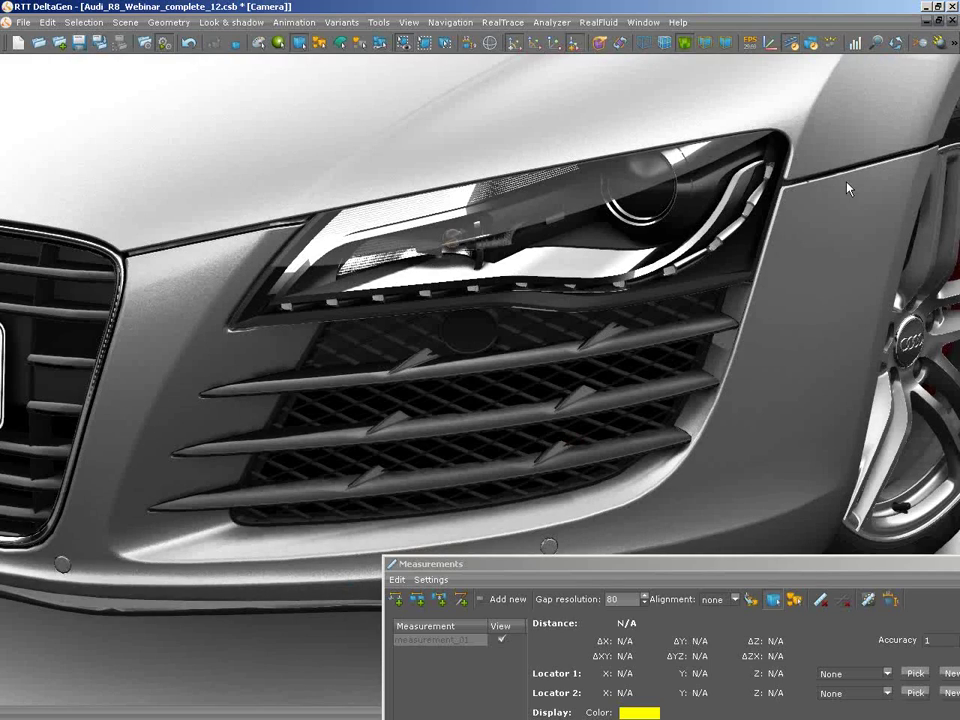
middle_click_drag(851, 189, 607, 197)
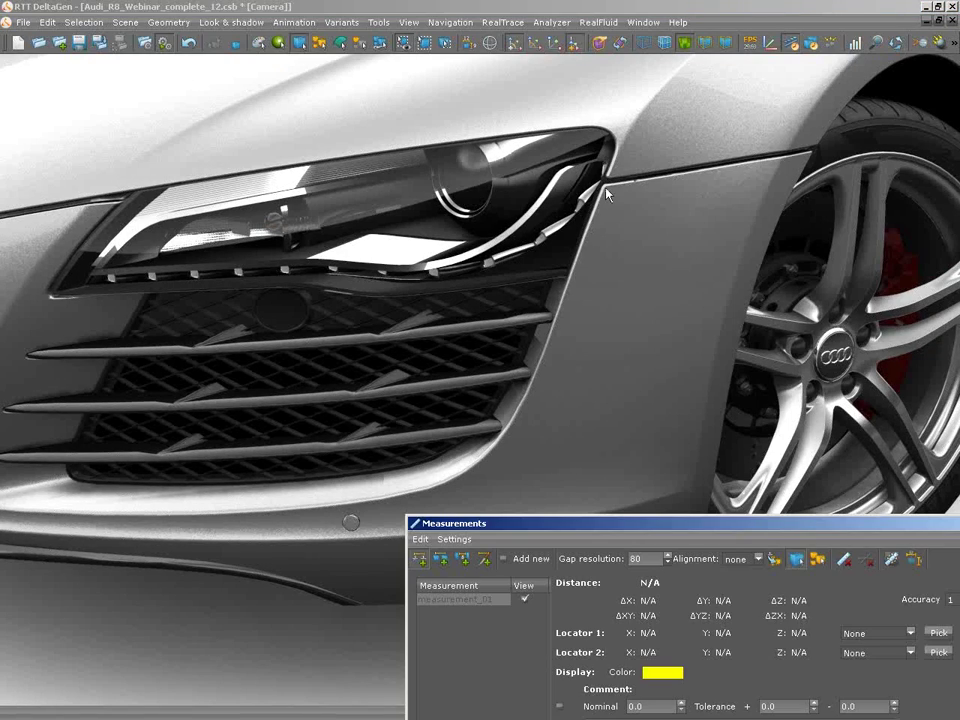
left_click(808, 160)
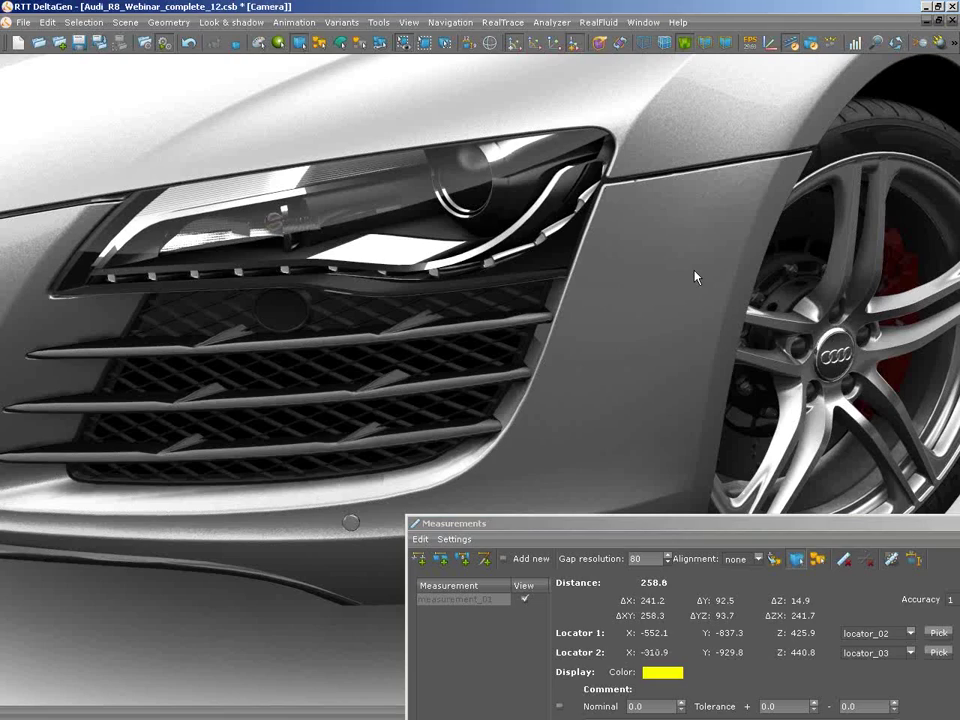
left_click(428, 43)
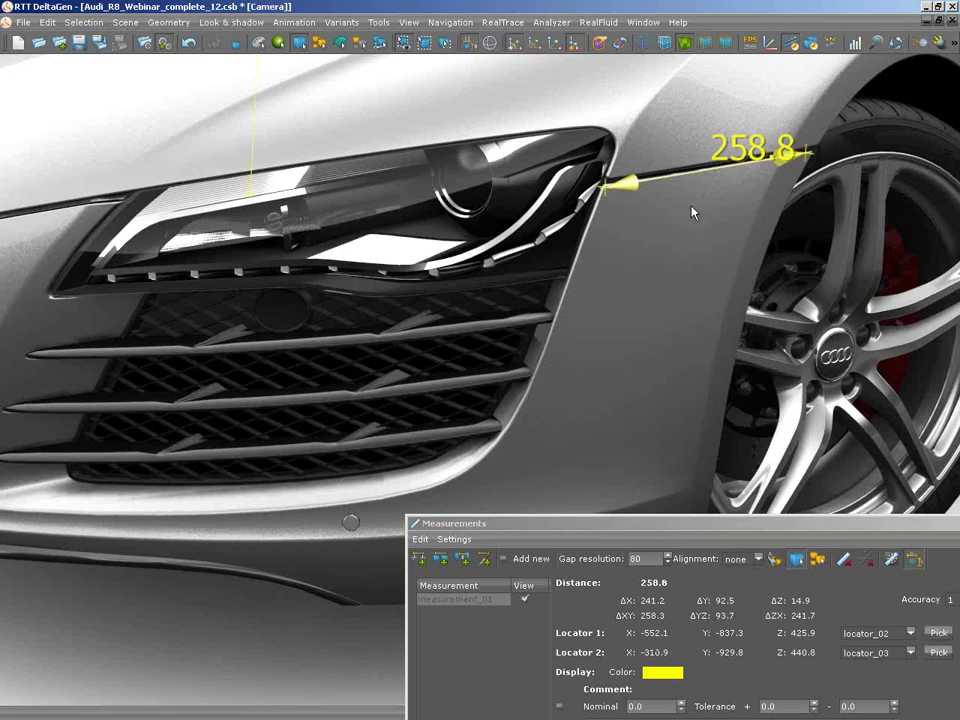
- Measure the 453.8 distance between two points across the front bumper
left_click_drag(731, 183, 400, 252)
left_click(530, 558)
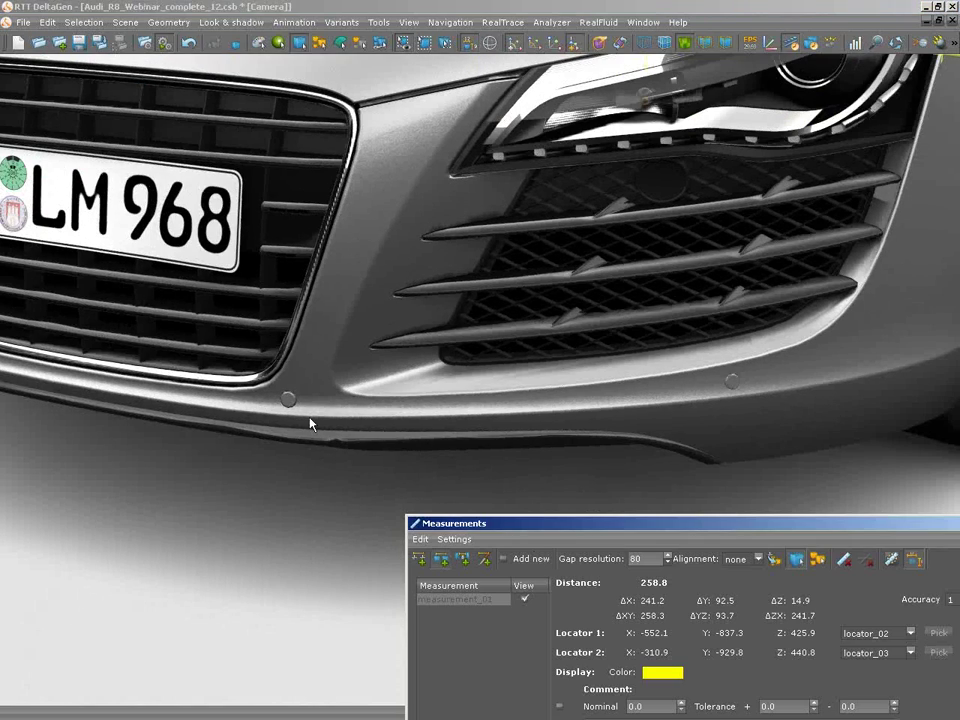
left_click(474, 401)
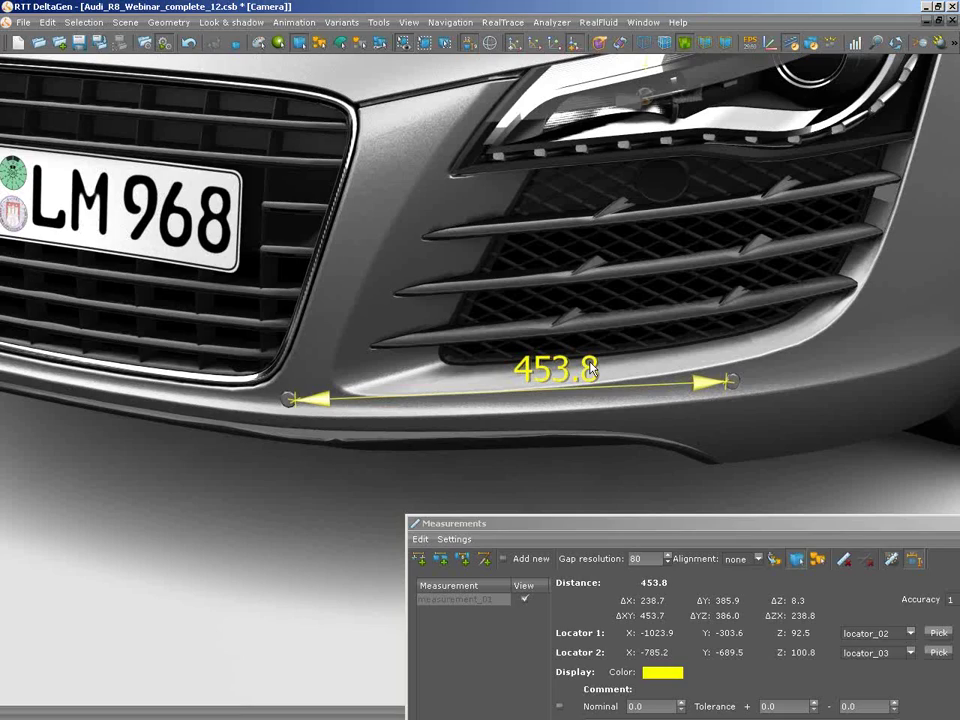
scroll(590, 370, "down", 5)
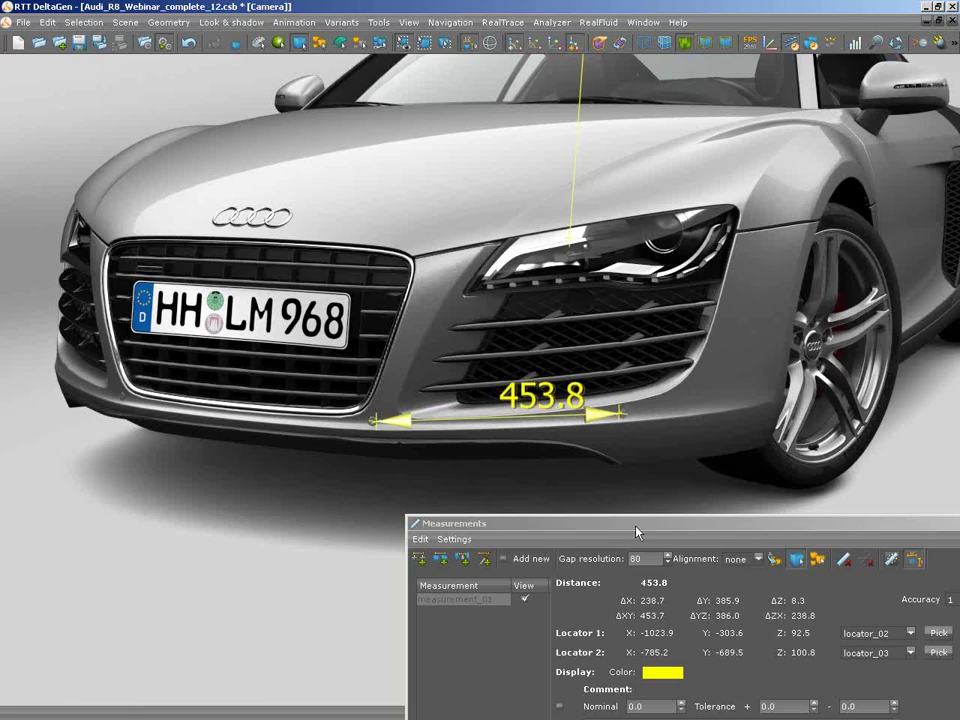
left_click_drag(636, 527, 448, 377)
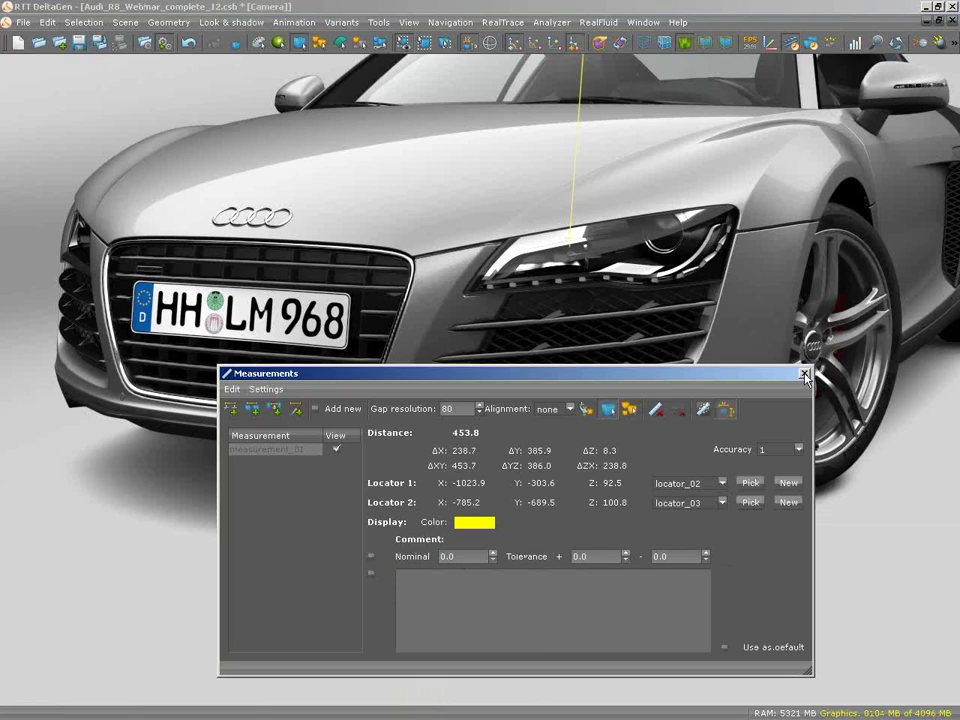
- Close Measurements, enable section_01 in Sections, and slide its plane into the car's interior
left_click(804, 375)
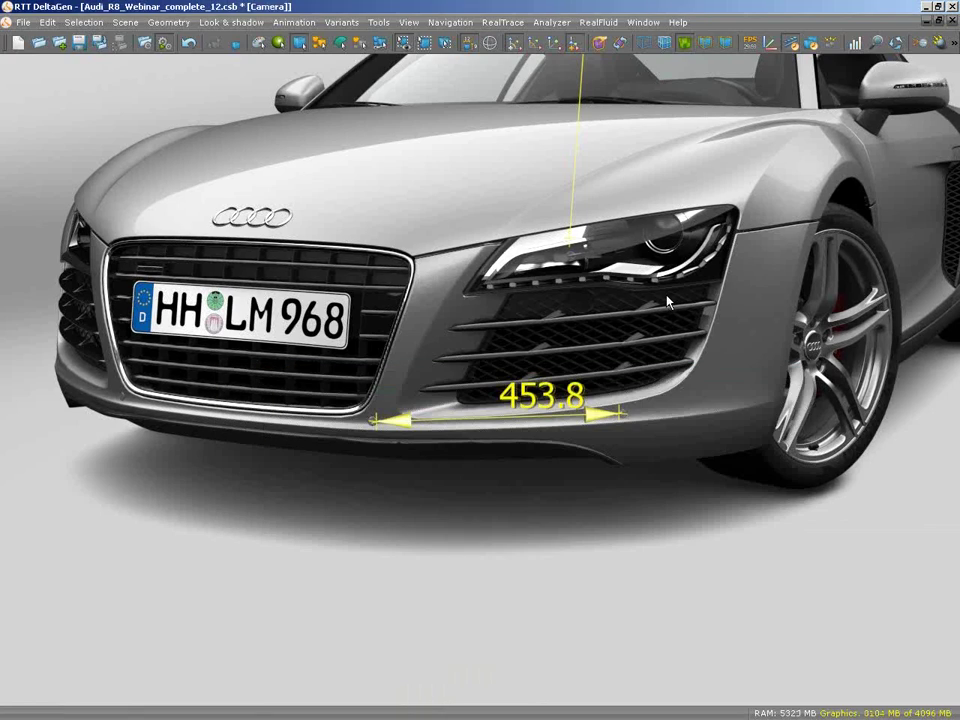
left_click(551, 22)
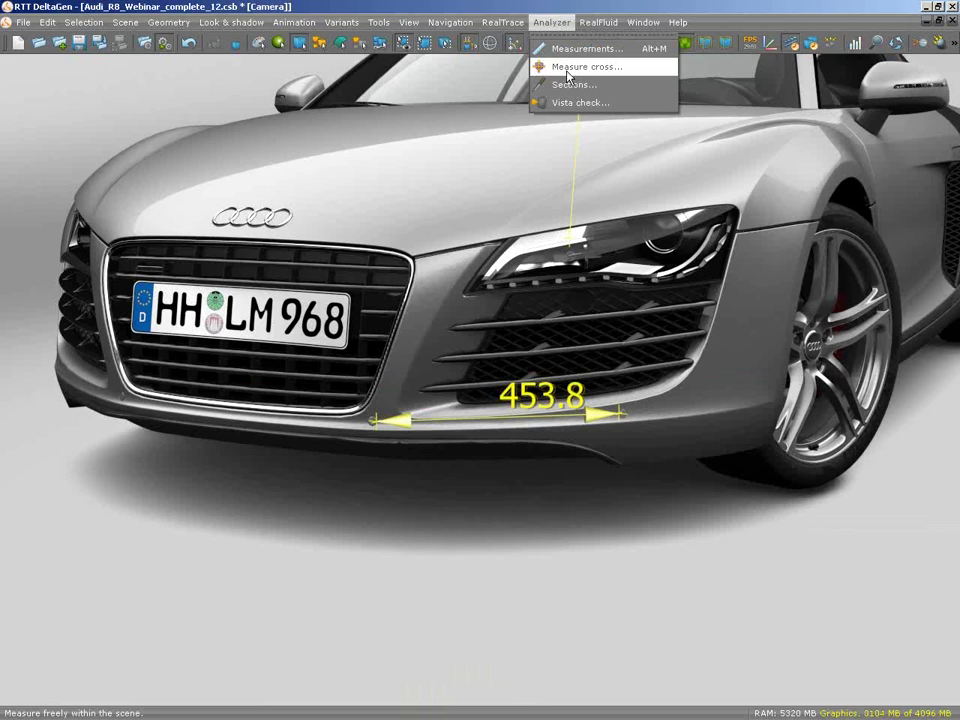
left_click(574, 84)
left_click_drag(525, 193, 732, 372)
left_click(519, 459)
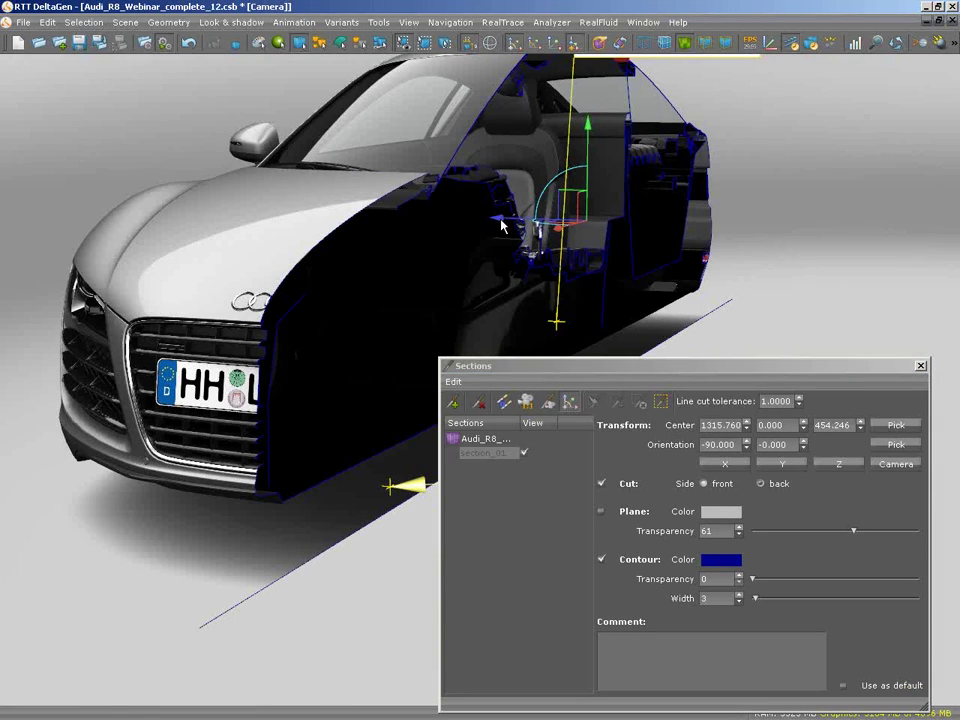
mouse_move(502, 226)
left_mouse_down()
mouse_move(450, 216)
mouse_move(498, 215)
left_mouse_up()
- Tile the SectionCamera and Camera views side by side, zooming the profile and orbiting to the front
left_click(488, 452)
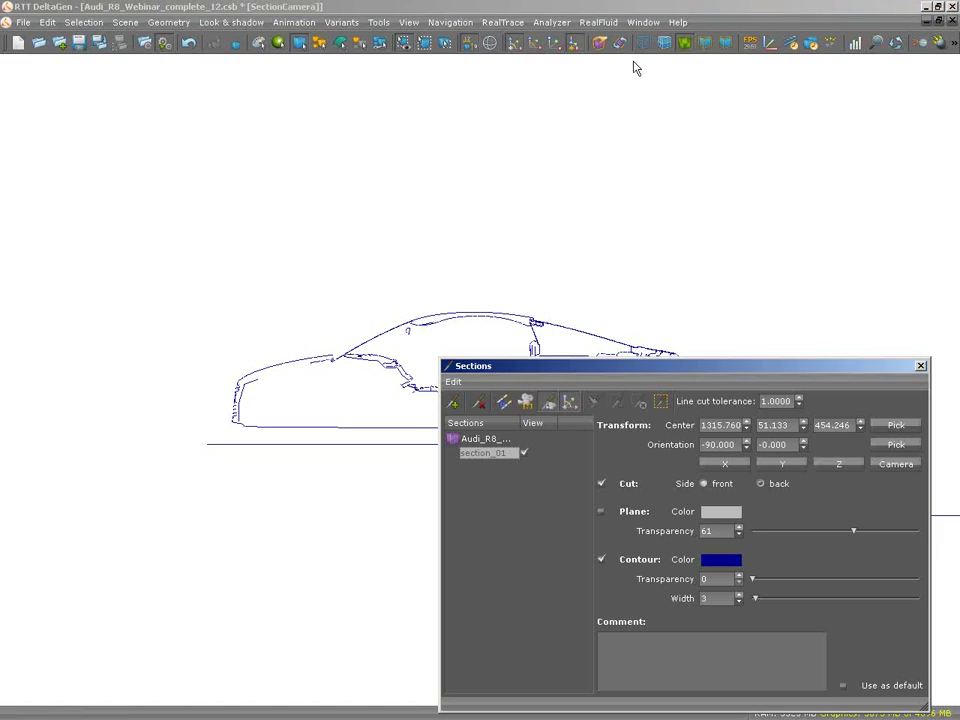
left_click(643, 22)
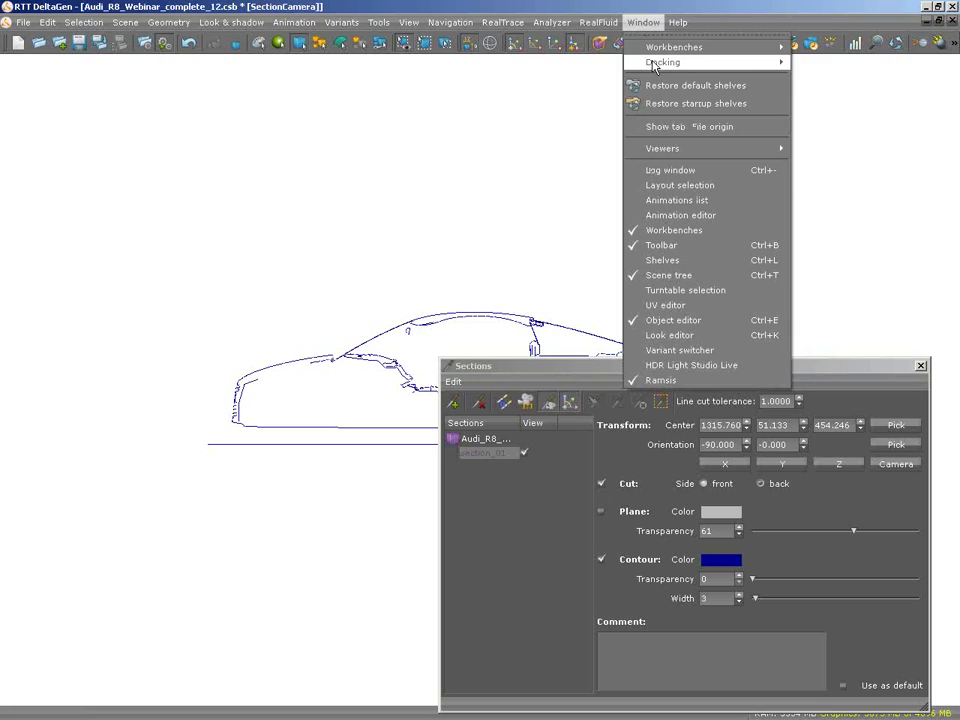
mouse_move(768, 68)
mouse_move(754, 148)
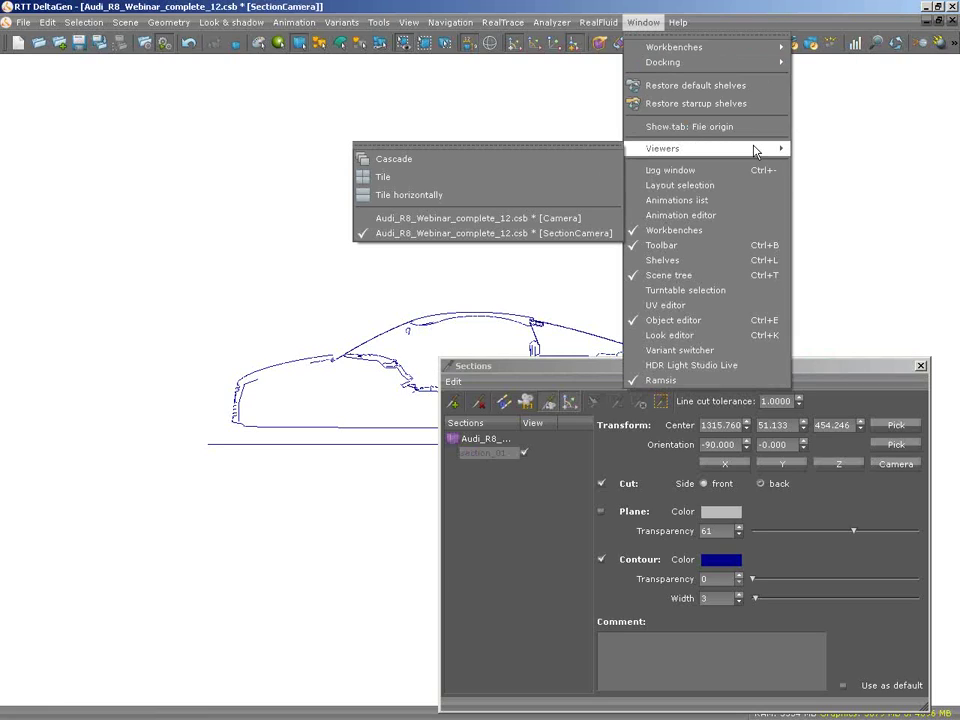
left_click(580, 183)
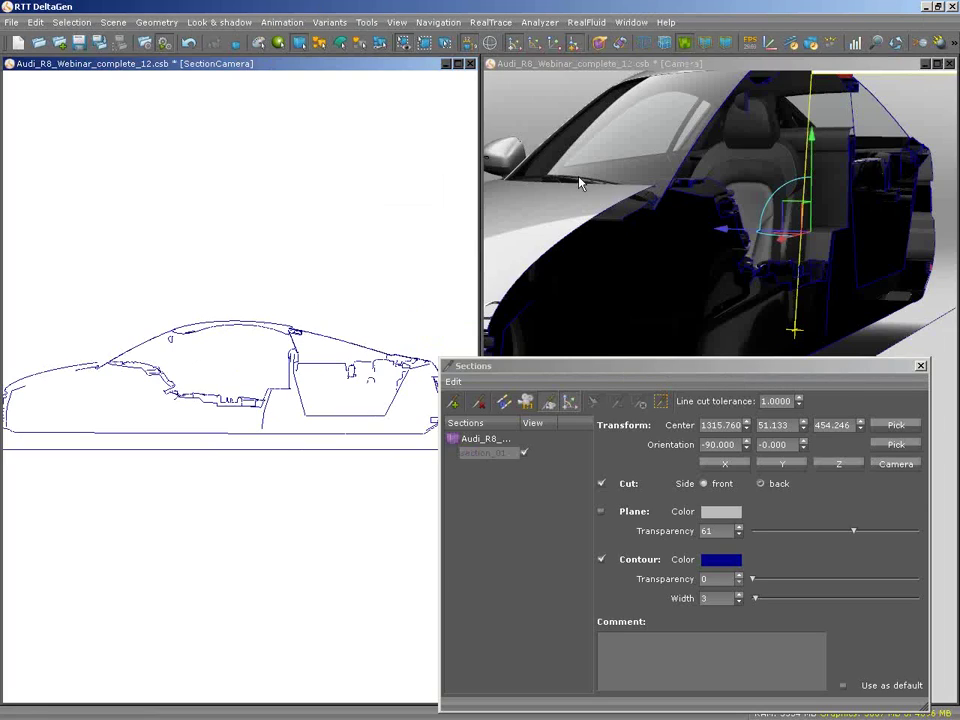
right_click_drag(108, 355, 252, 380)
left_click_drag(547, 322, 686, 214)
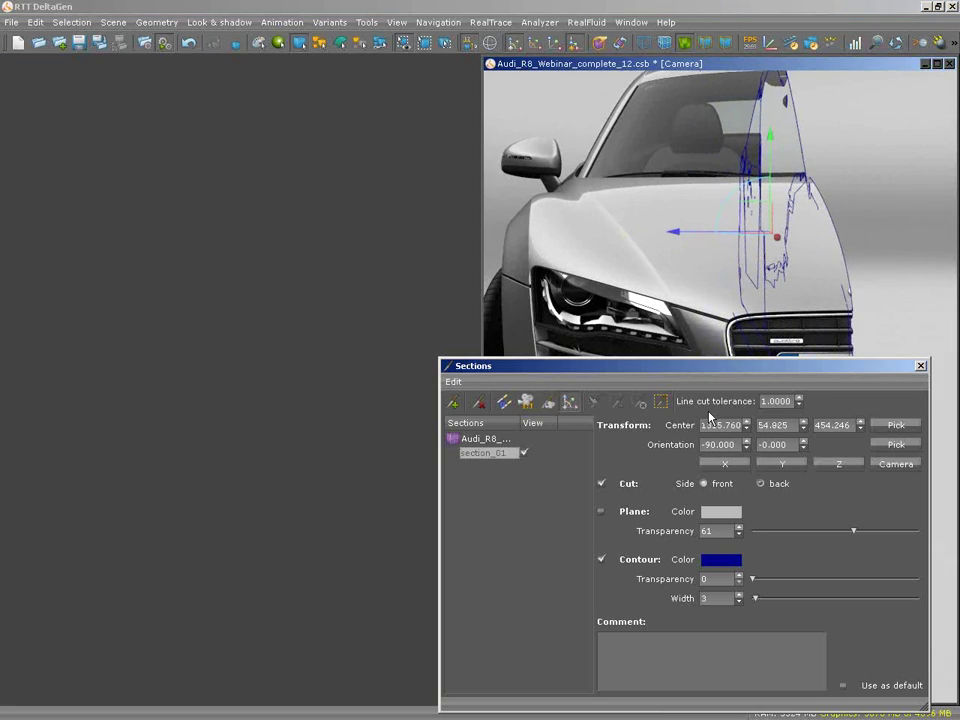
- Turn off section_01, close Sections, maximize the Camera view and hide measurement helpers
left_click(523, 452)
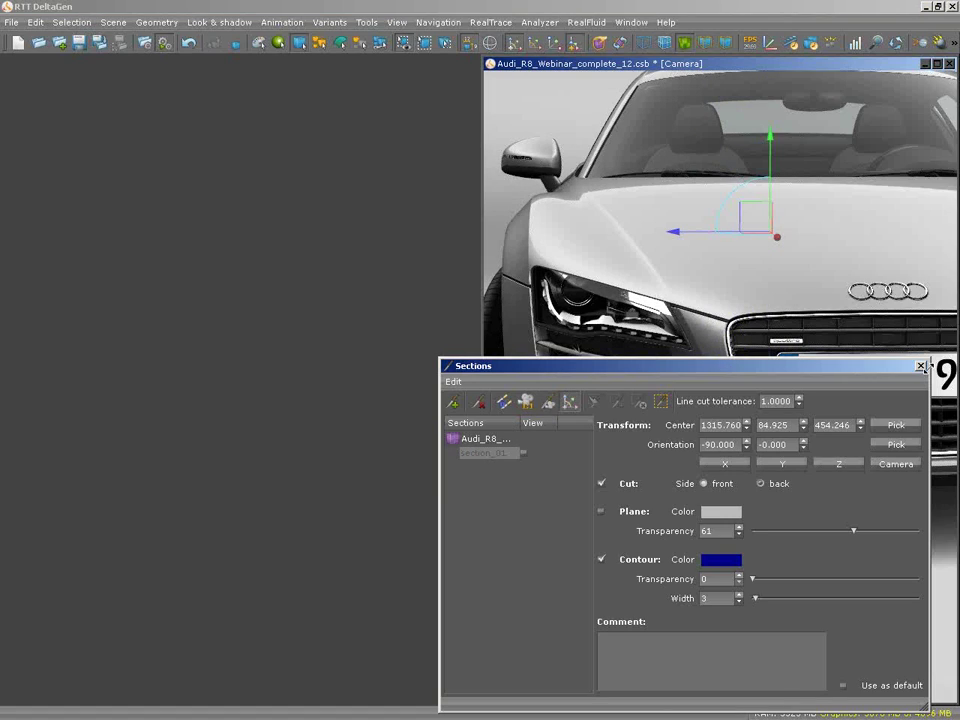
left_click(921, 366)
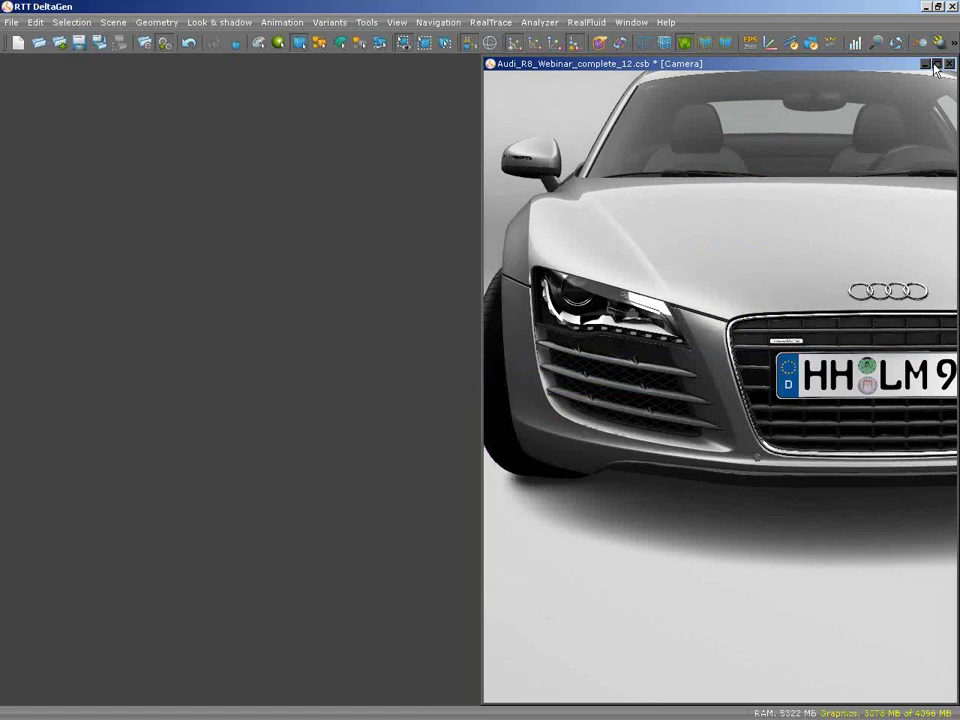
left_click(936, 64)
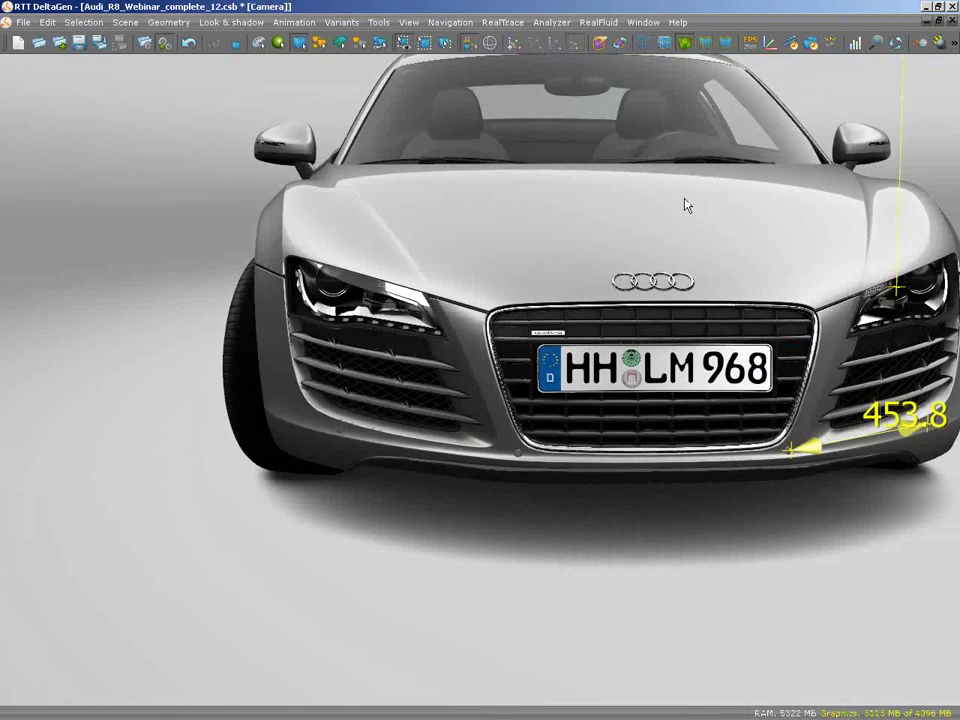
left_click(489, 44)
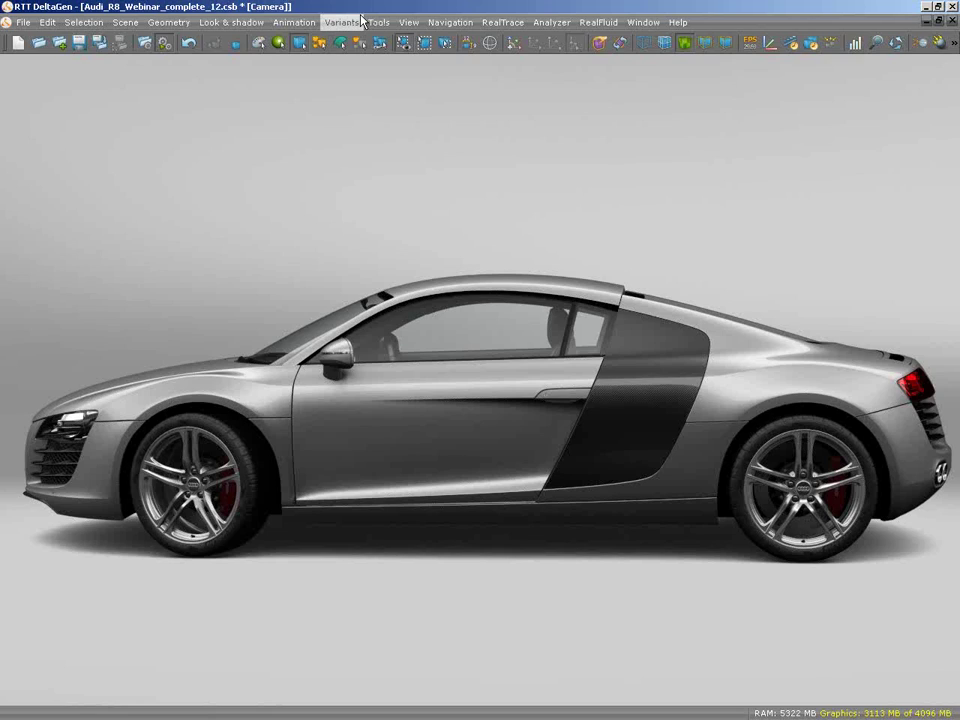
- Open RealFluid to show the airflow streamlines, checking them from above and a level side view
left_click(598, 22)
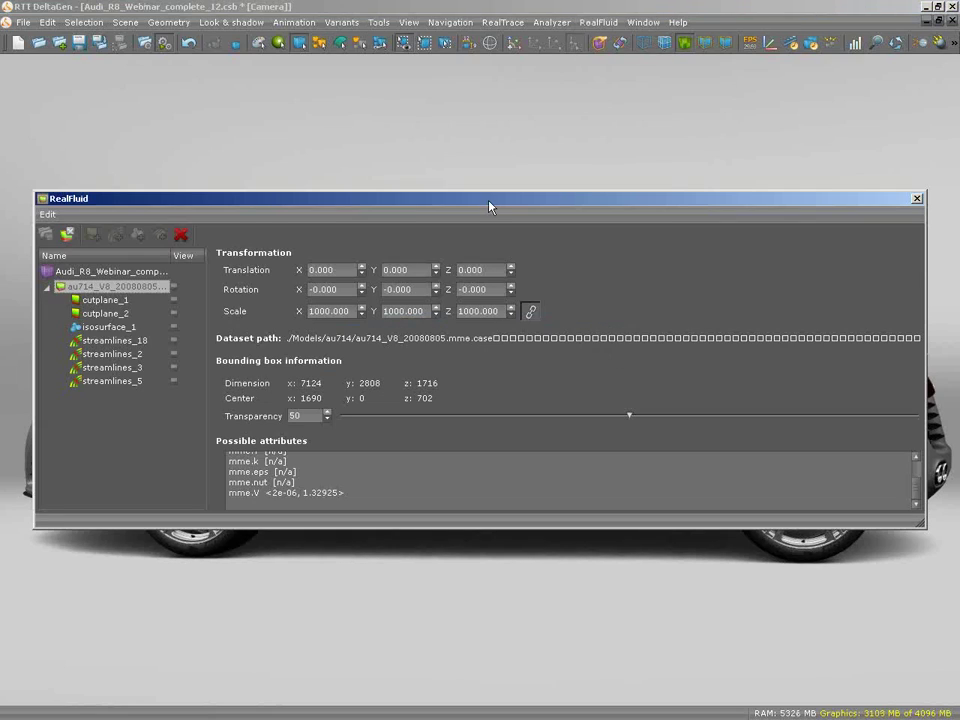
left_click_drag(489, 206, 955, 305)
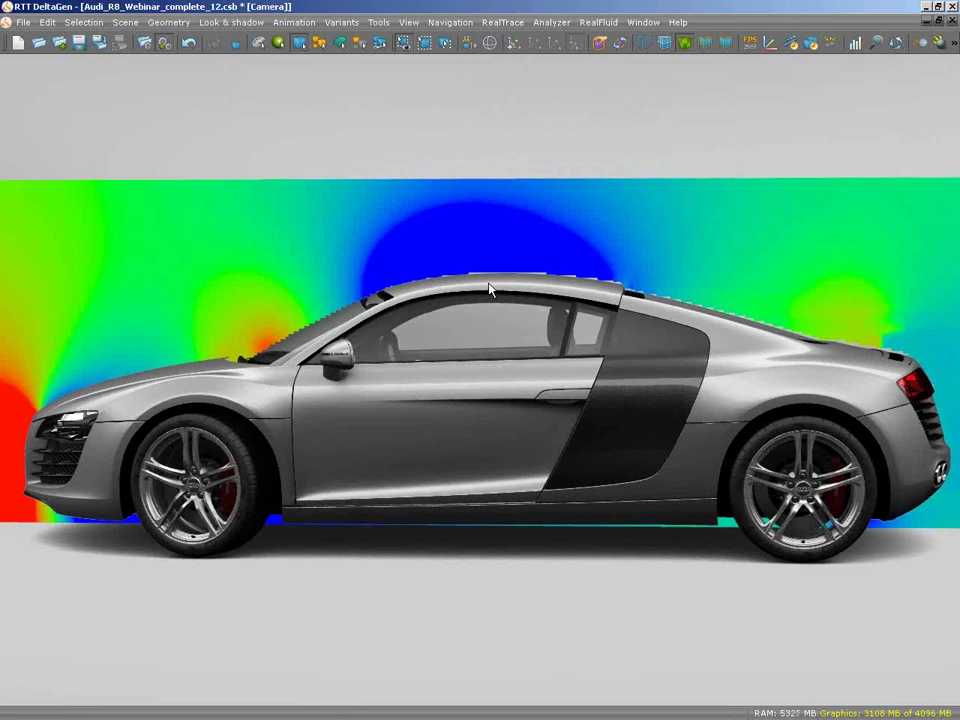
left_click_drag(490, 289, 500, 330)
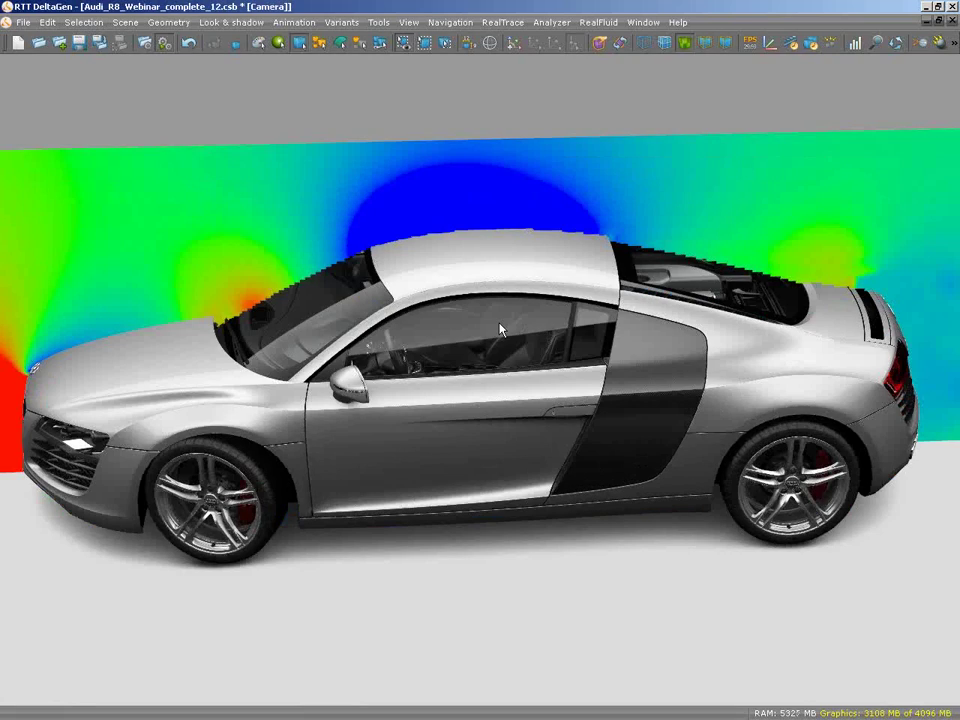
left_click_drag(499, 330, 480, 281)
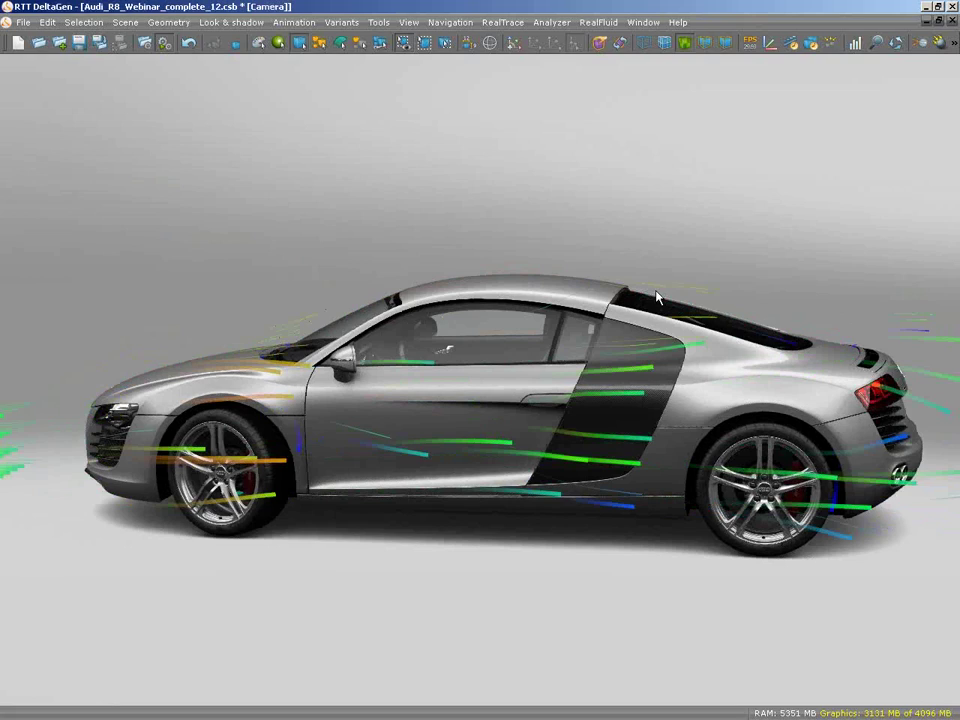
- Orbit the camera round to a rear three-quarter view of the R8
left_click_drag(657, 297, 551, 304)
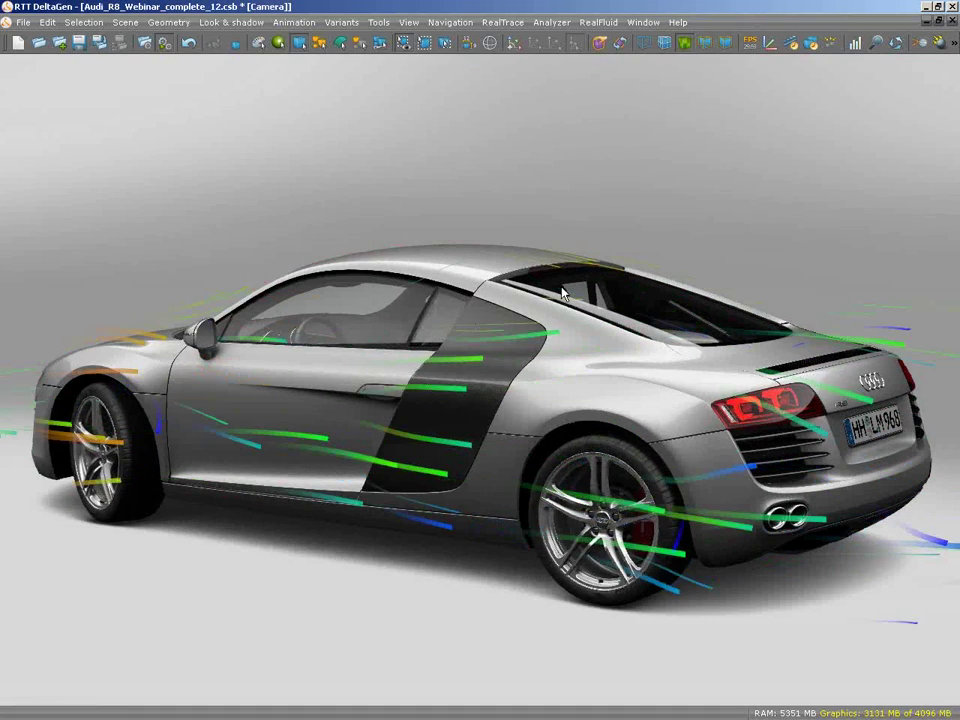
left_click_drag(563, 292, 543, 292)
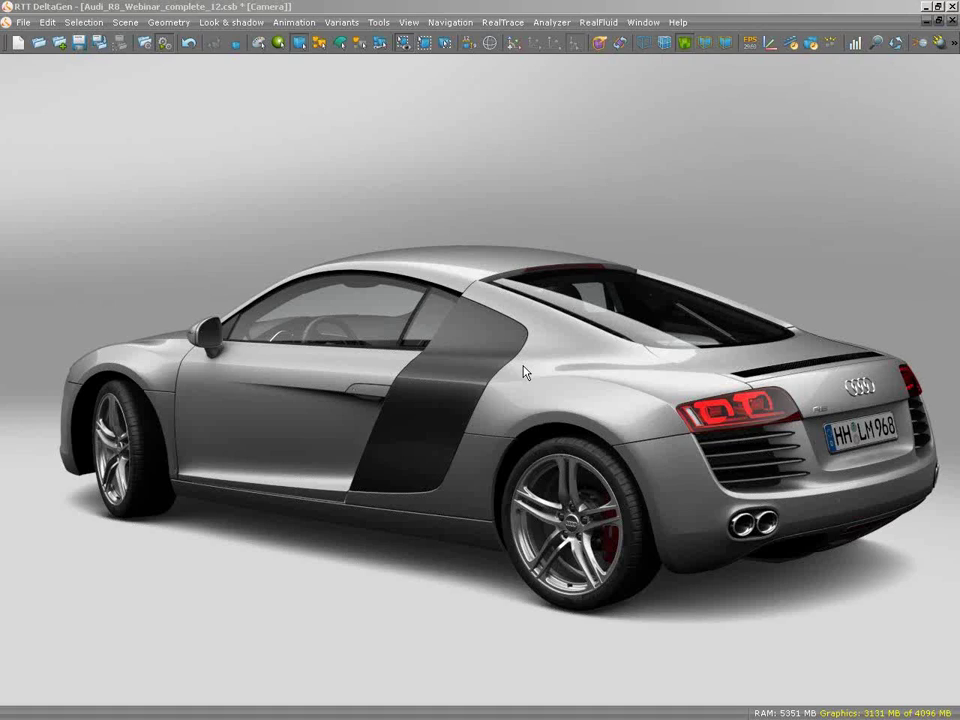
- Switch the viewport to the interior cockpit camera
left_click(523, 372)
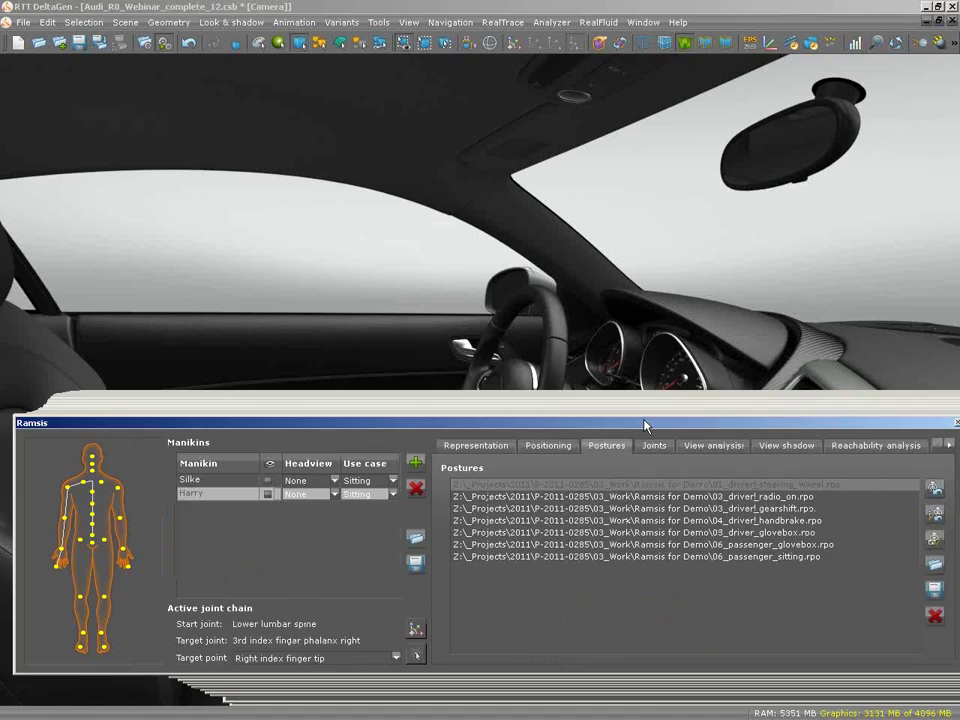
- Dock the Ramsis window along the bottom and show the second manikin in the driver's seat
left_click_drag(637, 446, 642, 456)
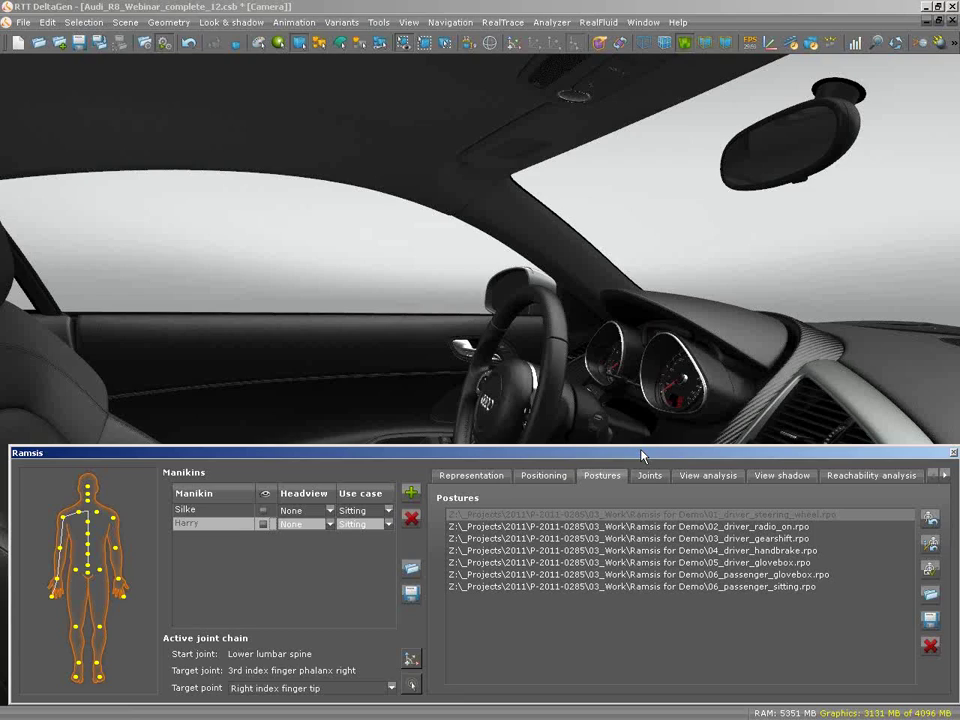
double_click(642, 456)
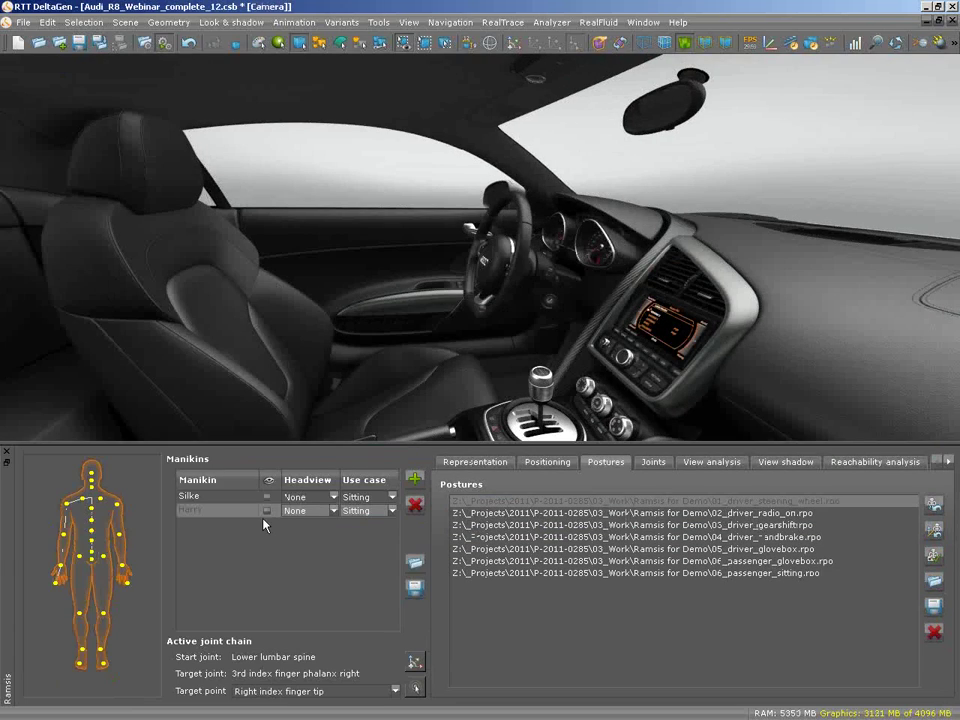
left_click(266, 510)
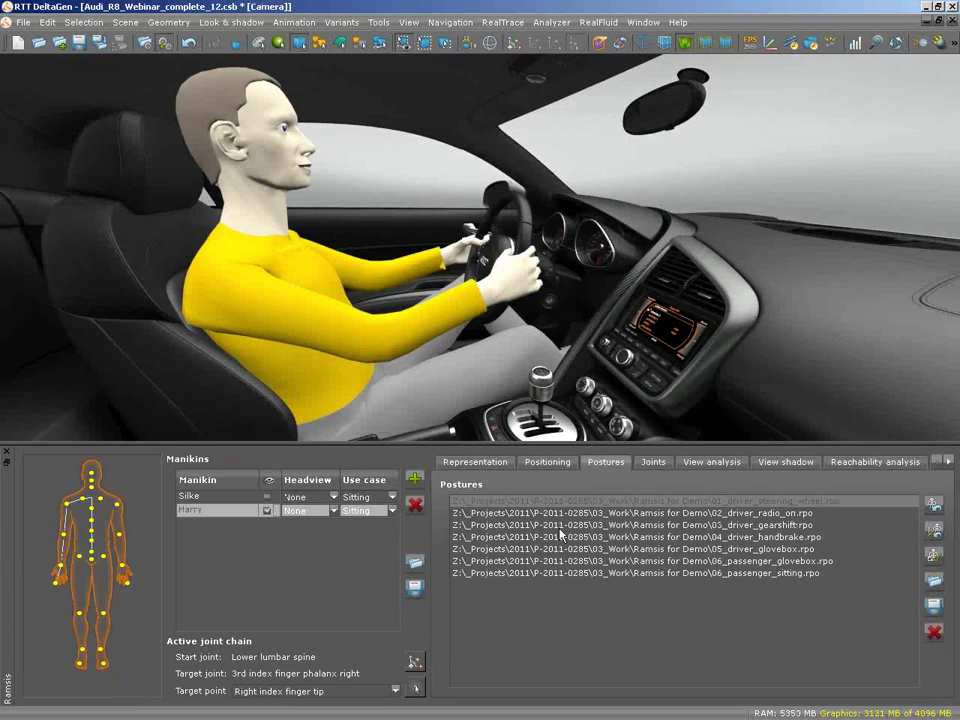
- Apply the radio_on, handbrake, gearshift and radio_on postures, ending on 01_driver_steering_wheel
left_click(569, 515)
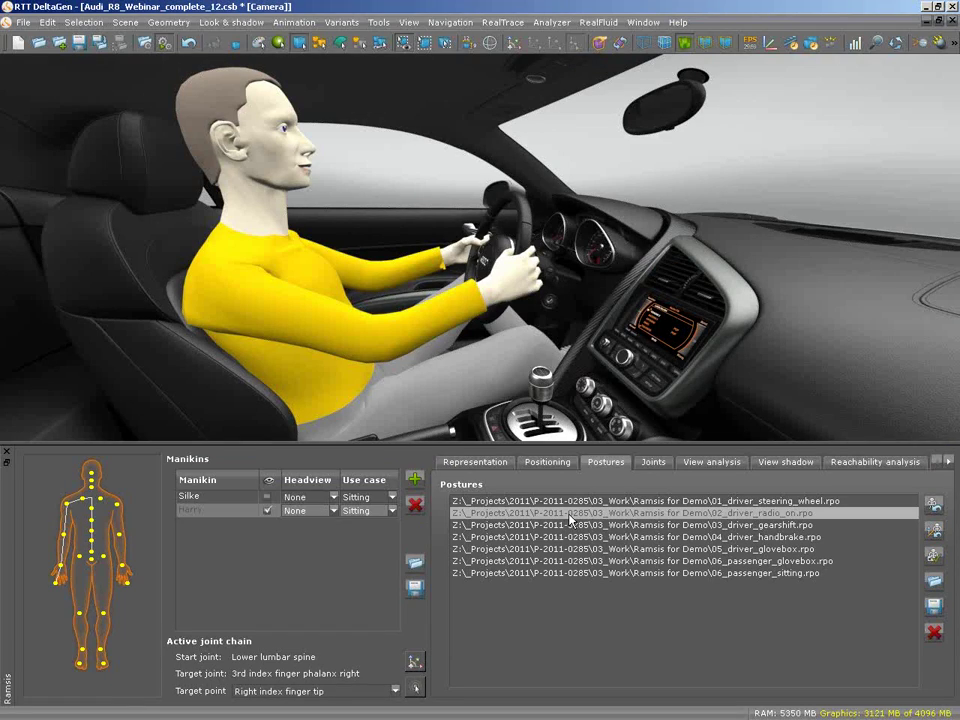
left_click(580, 538)
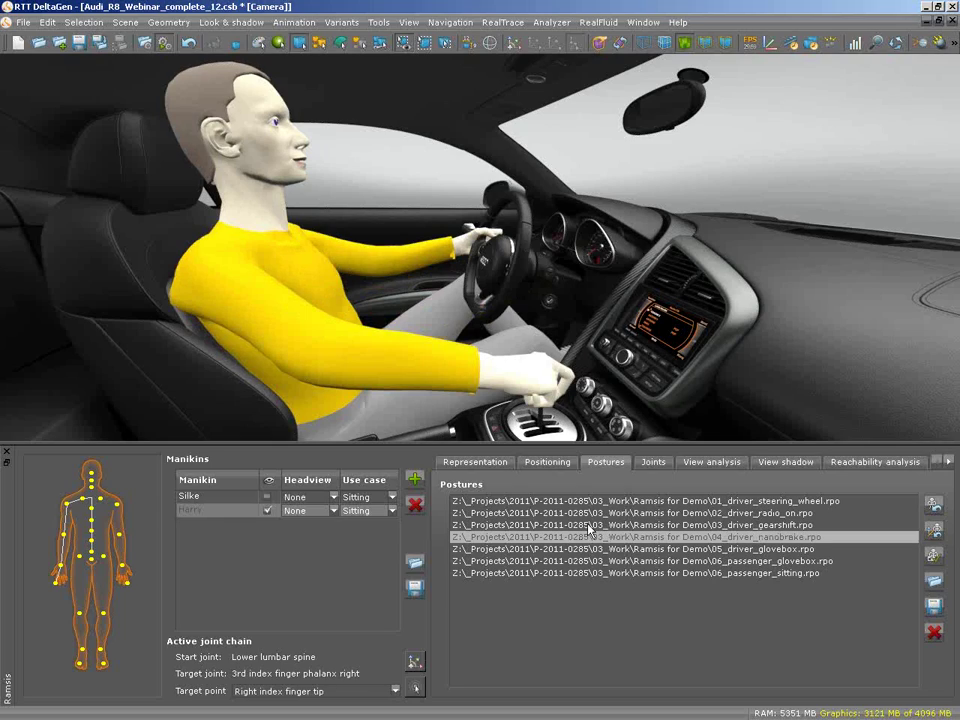
left_click(590, 524)
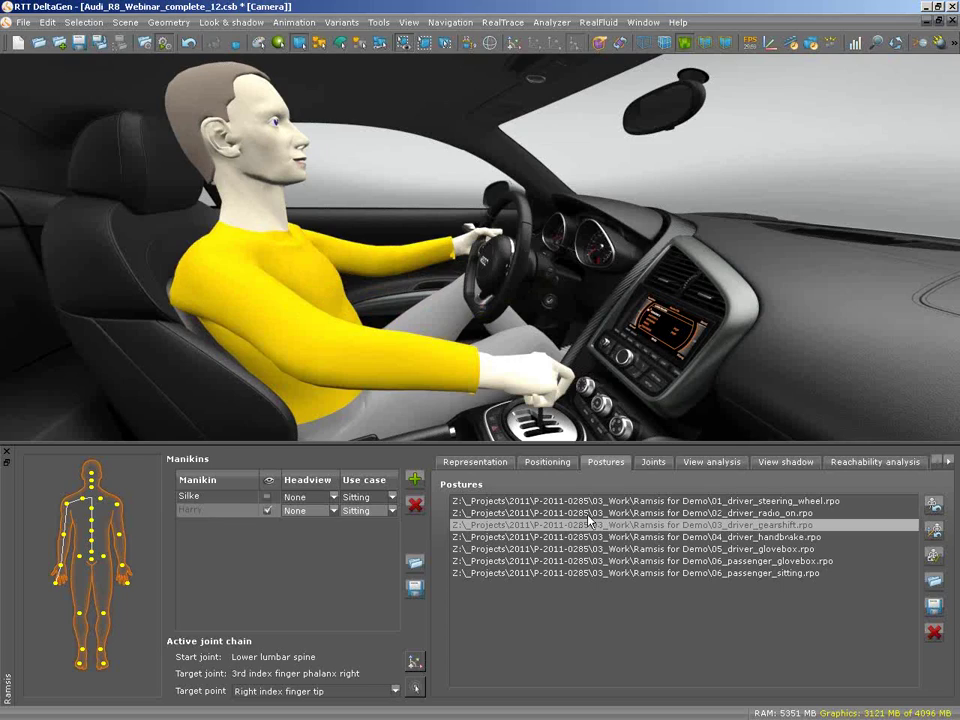
left_click(588, 514)
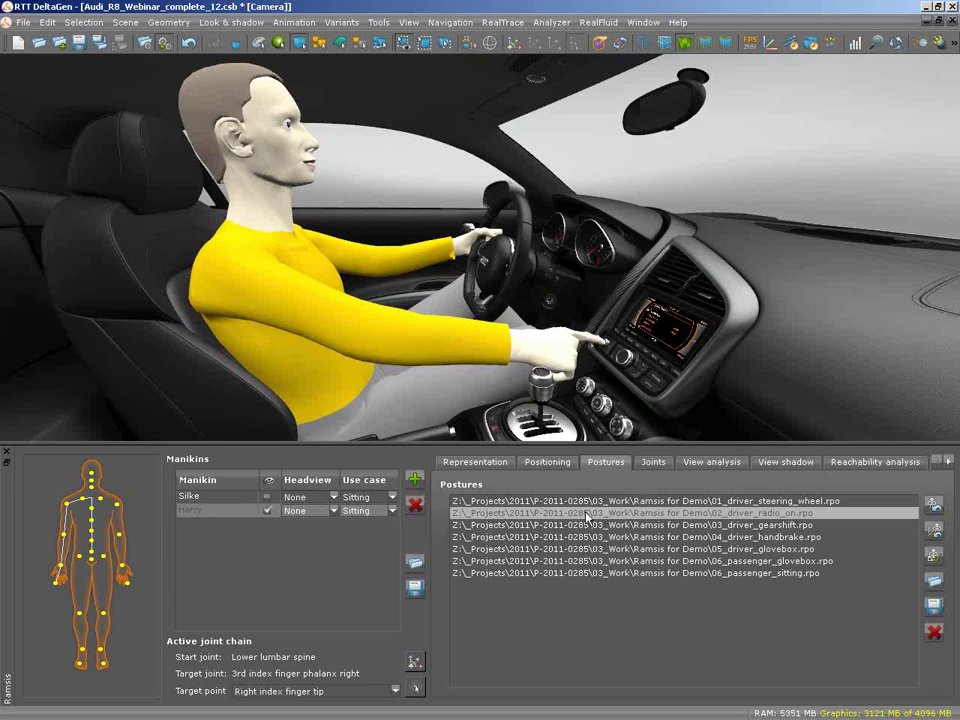
key("Up")
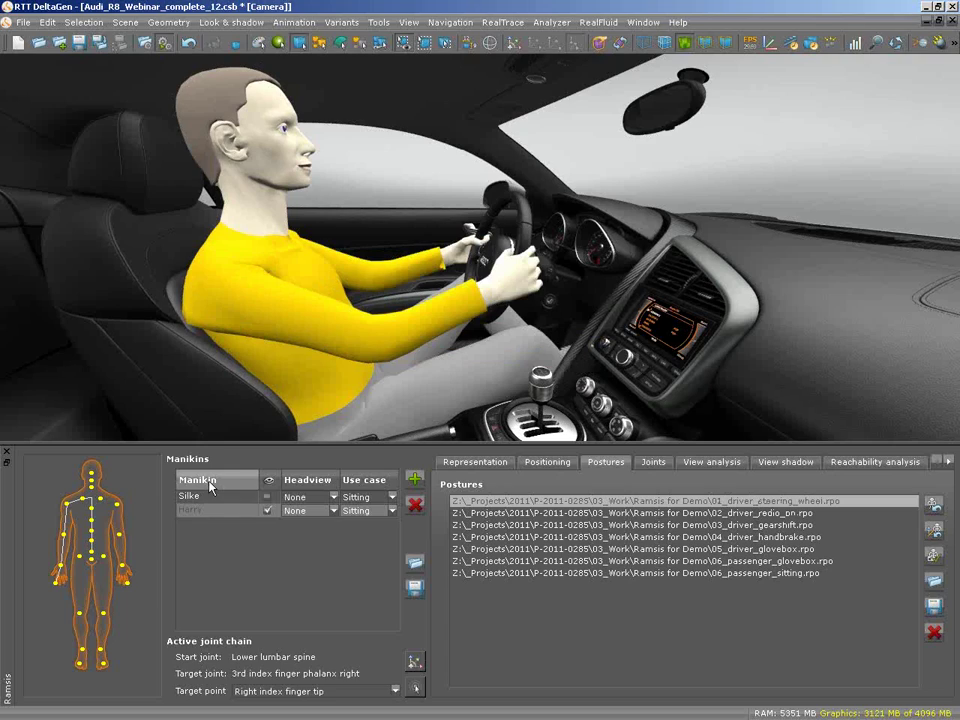
- Set the right shoulder as start joint and reach the index fingertip to the centre console
right_click(84, 501)
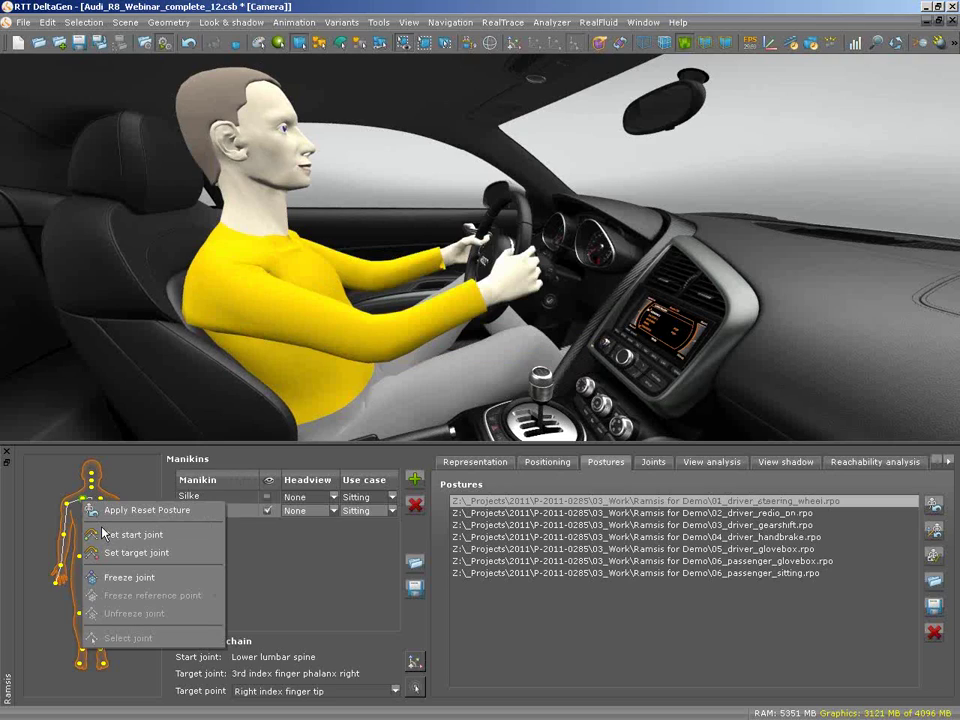
left_click(110, 534)
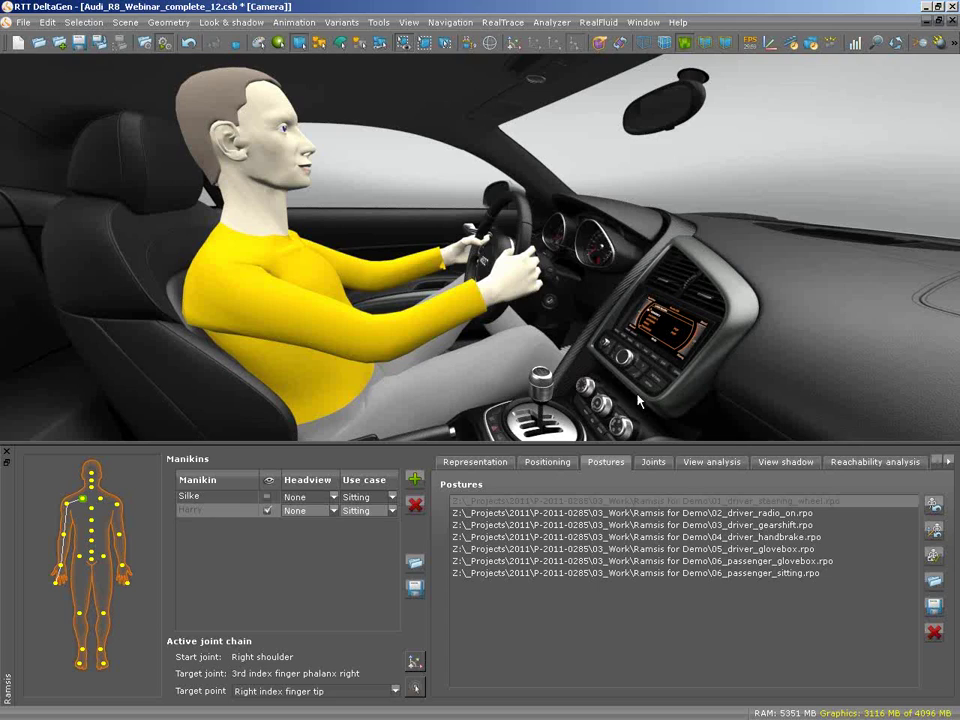
left_click(662, 390)
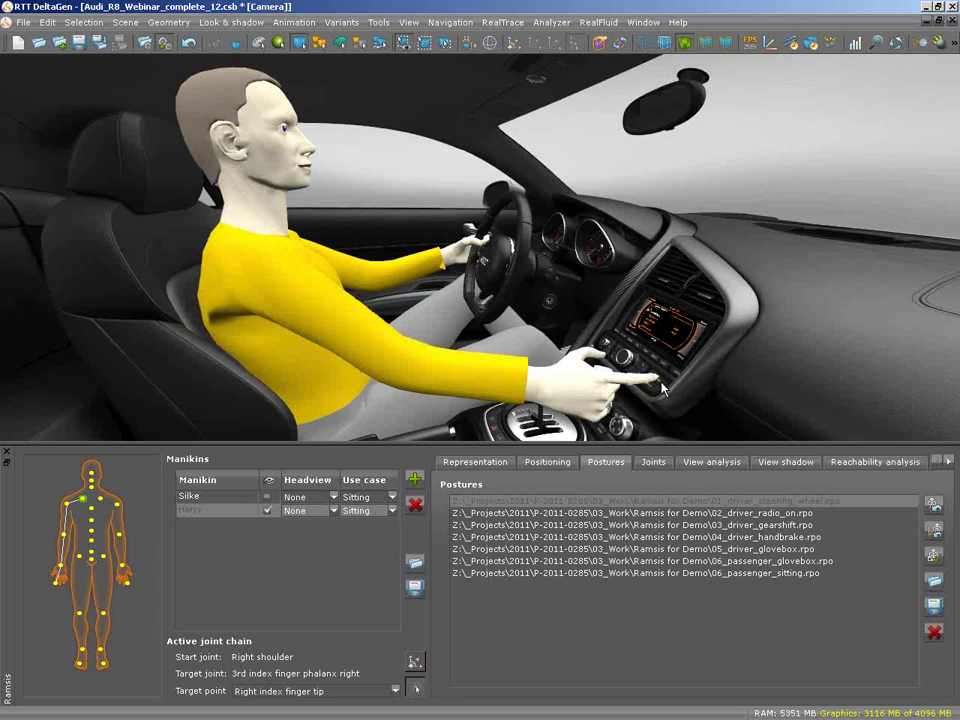
left_click_drag(662, 390, 307, 232)
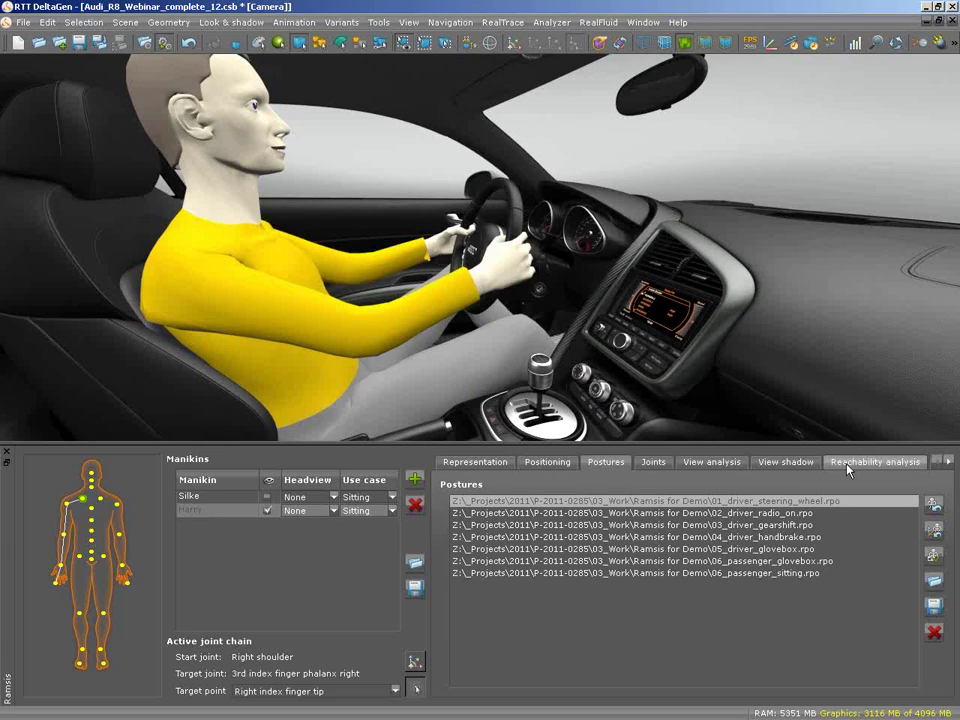
- Show the right shoulder-to-hand reach surface in the Reachability analysis over the dashboard
left_click(848, 462)
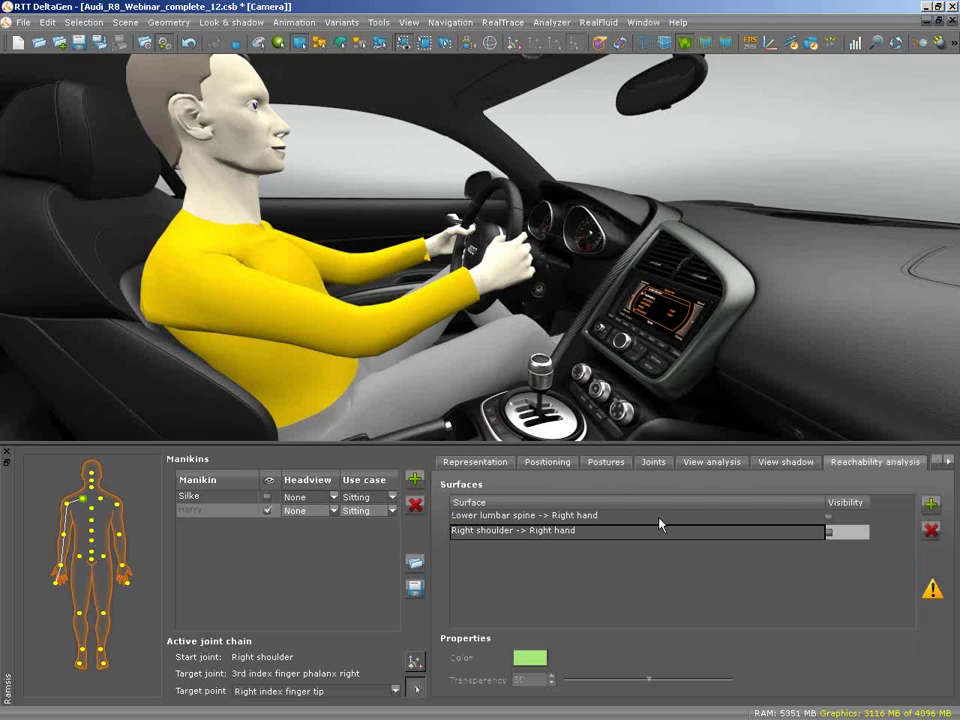
left_click(832, 533)
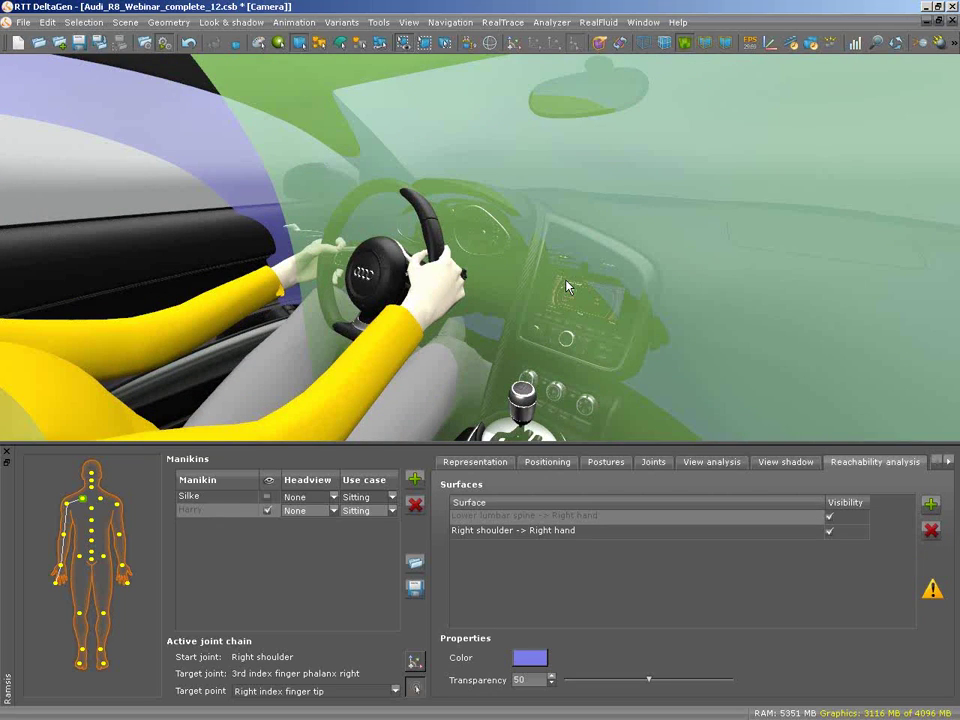
scroll(566, 287, "down", 5)
scroll(460, 222, "down", 3)
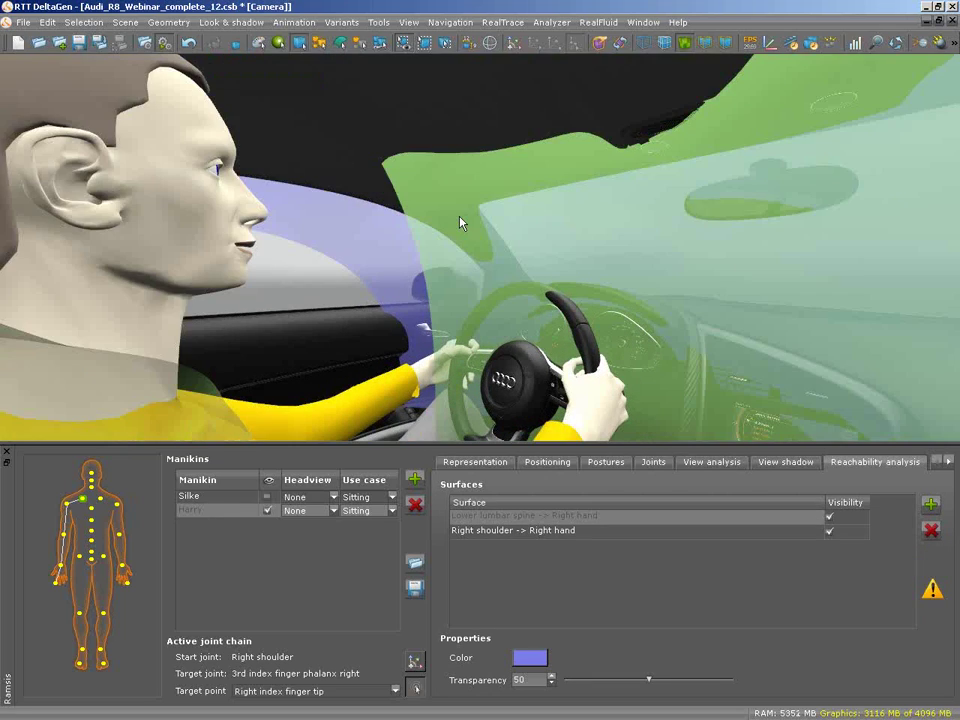
left_click_drag(460, 222, 509, 232)
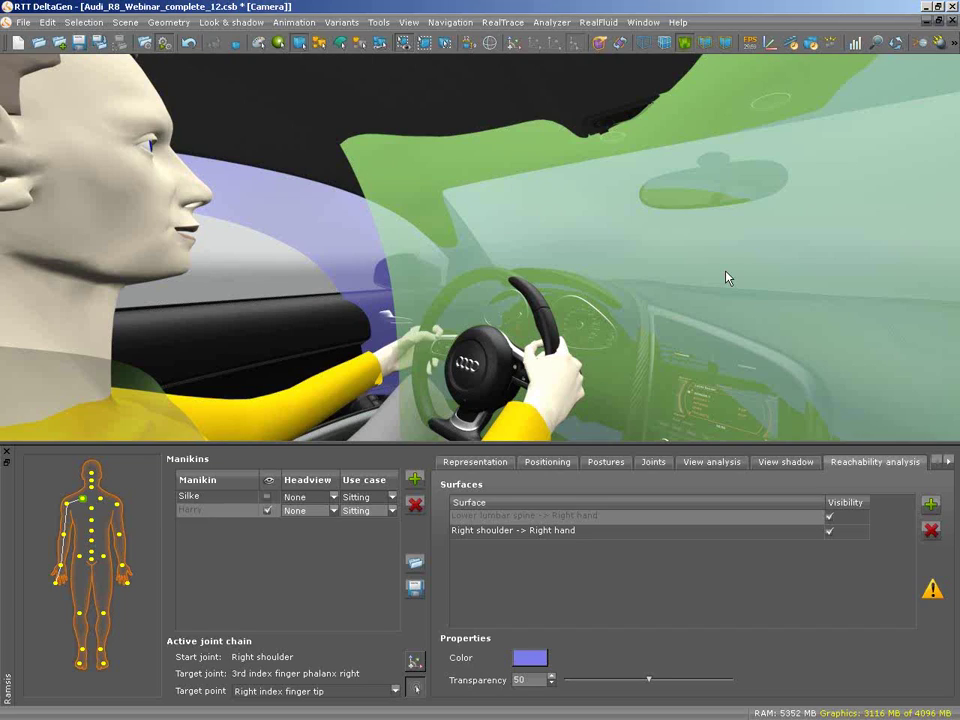
- Hide all reach surfaces again and bring up the View analysis settings
left_click(829, 531)
left_click(830, 532)
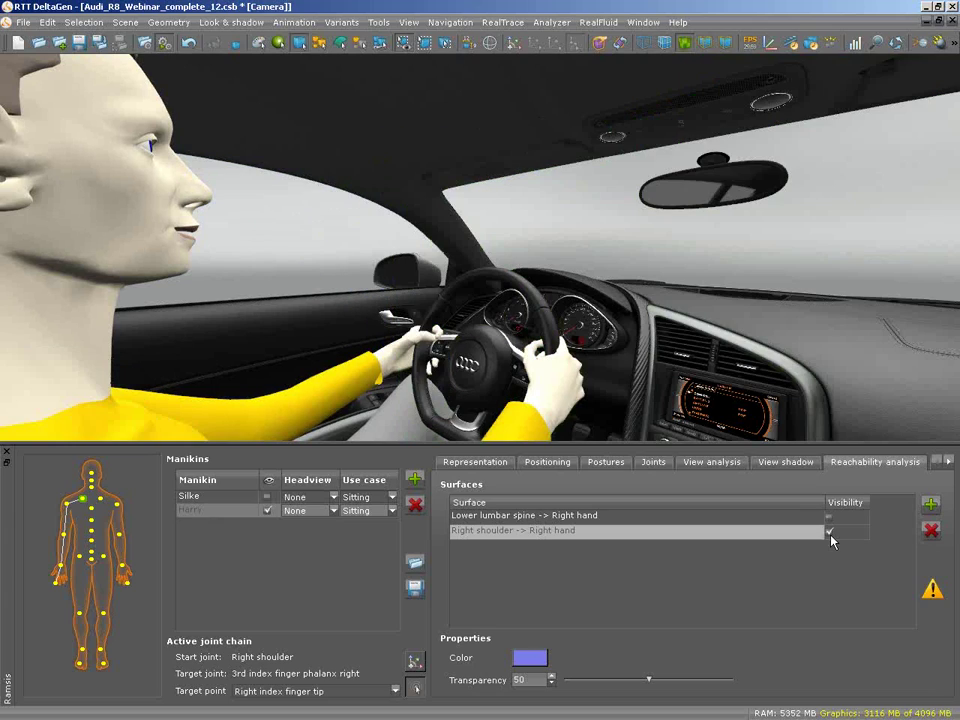
left_click(829, 532)
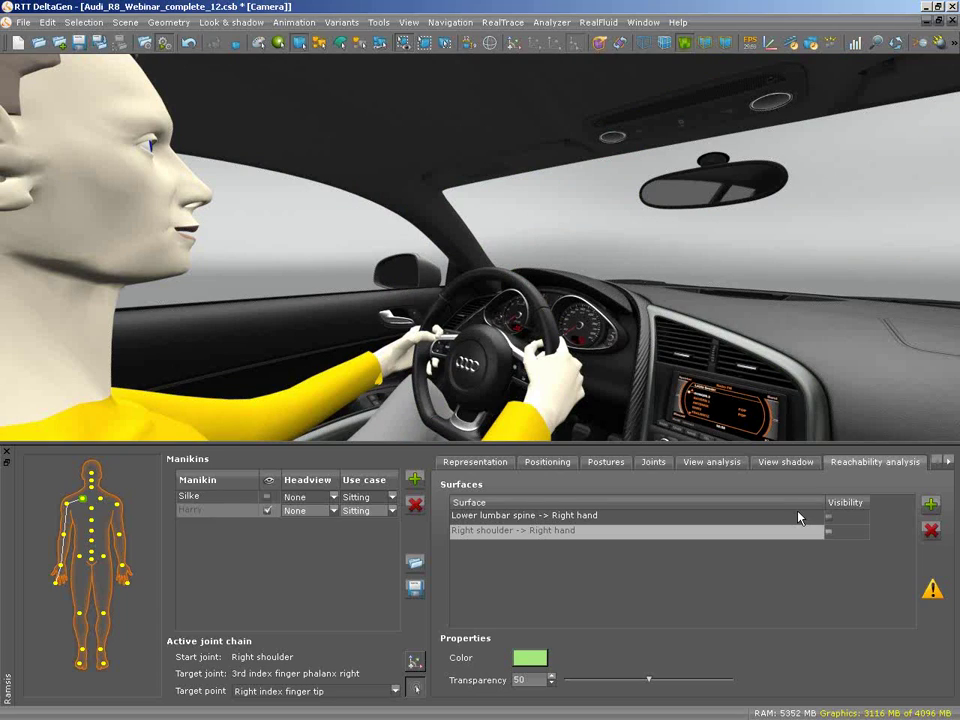
left_click(739, 468)
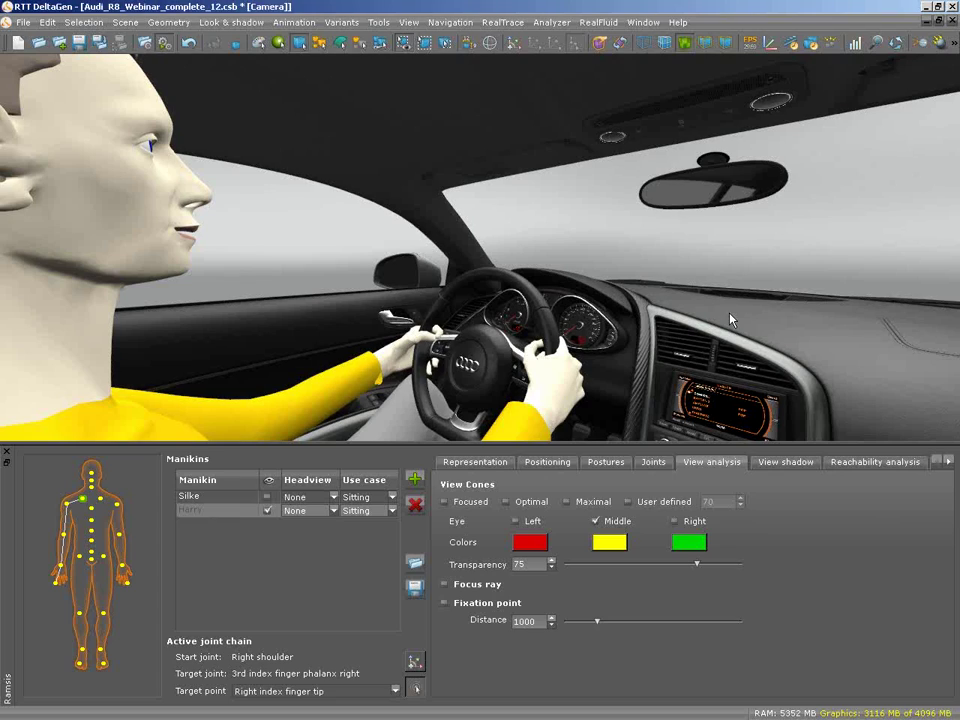
- Turn on the Maximal view cone and view it from behind the manikin's head
left_click_drag(731, 320, 615, 328)
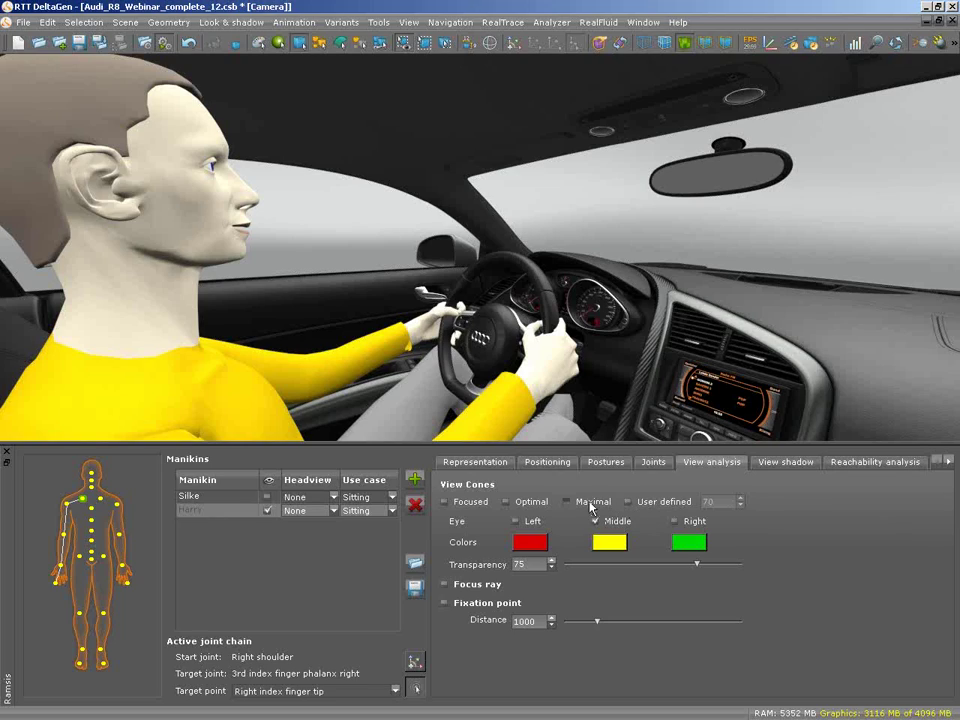
left_click(590, 506)
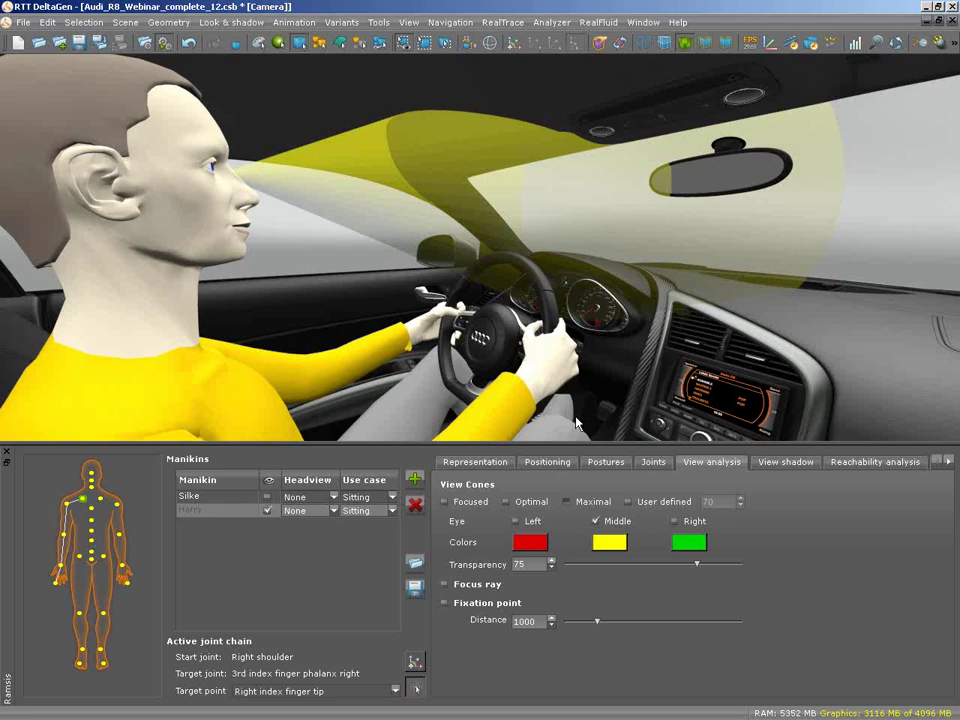
left_click_drag(577, 424, 540, 293)
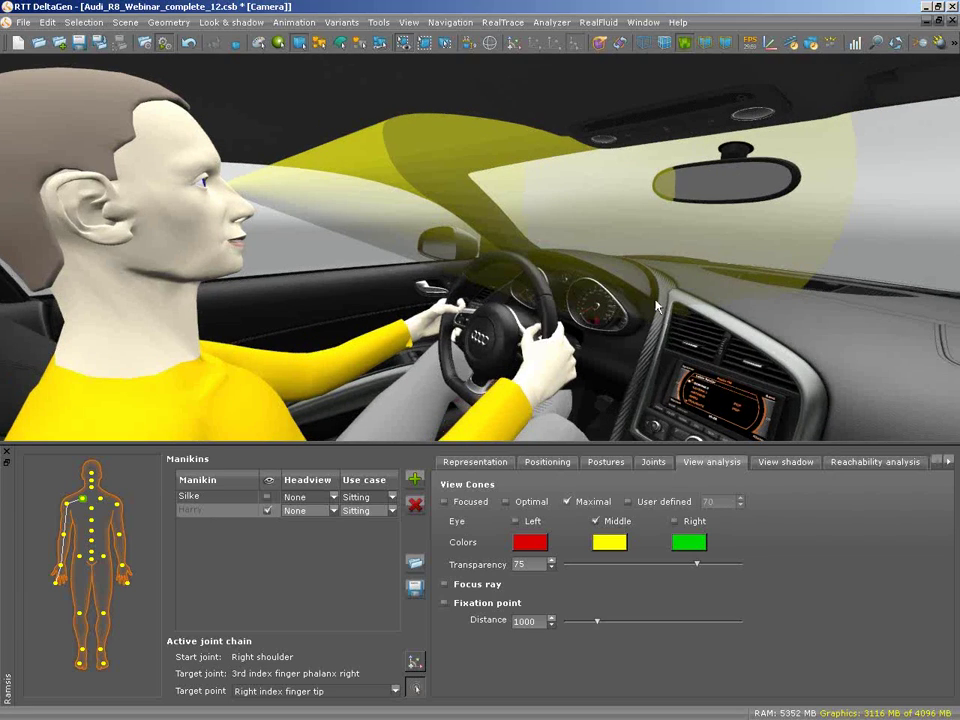
- Run the joint chain from upper cervical spine to visual line, gazing toward the mirror
right_click(98, 489)
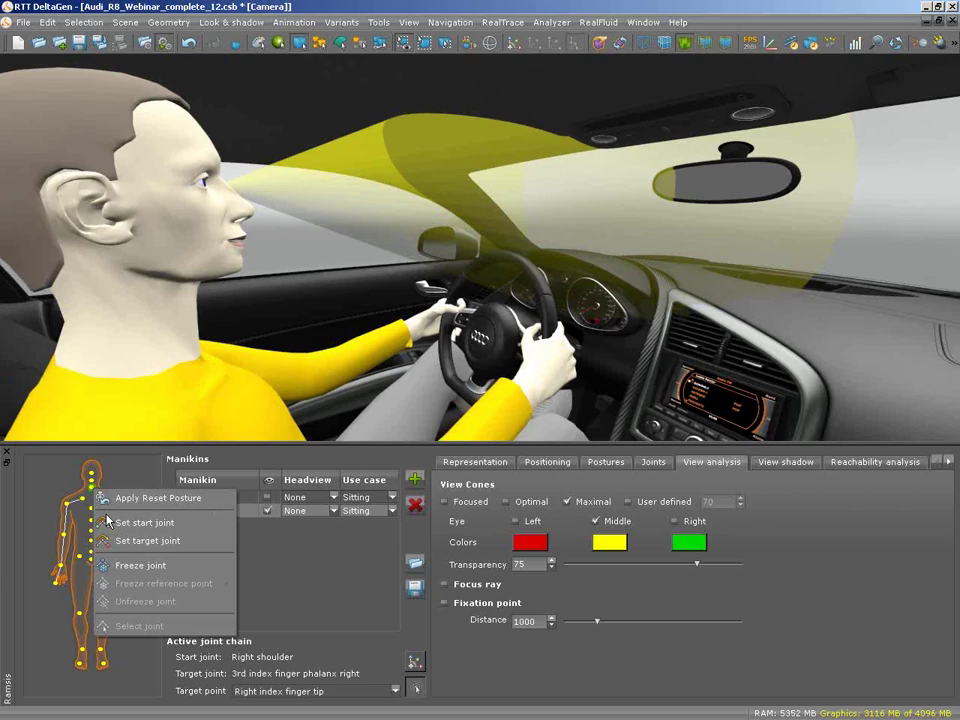
left_click(107, 521)
left_click(413, 662)
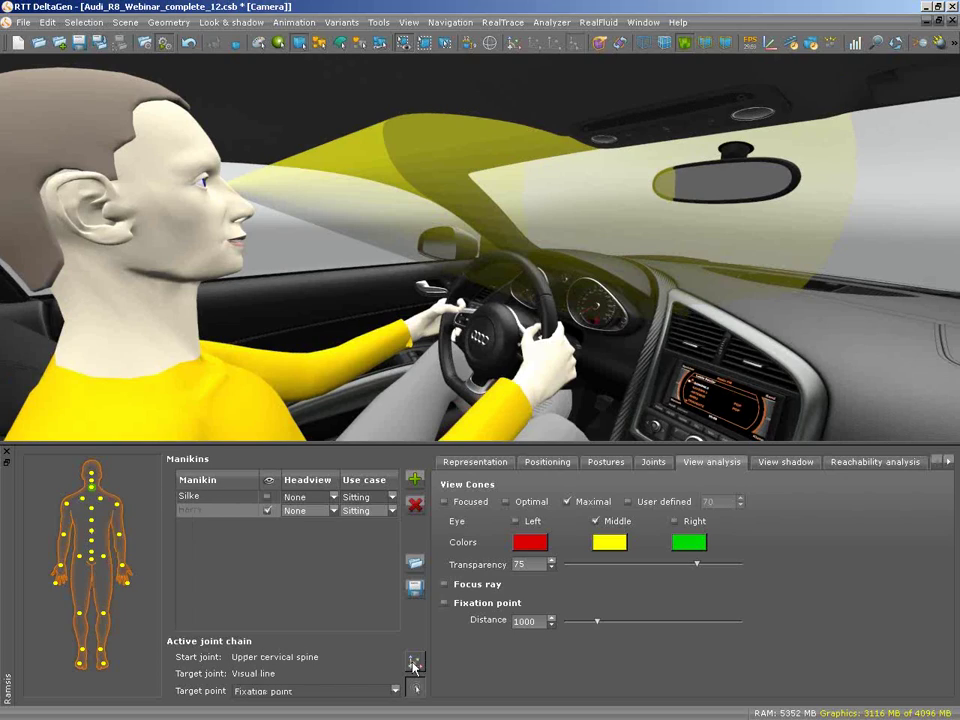
left_click_drag(413, 667, 945, 28)
- Create a second camera view, Camera_01, docked in the left half of the workspace
left_click(939, 21)
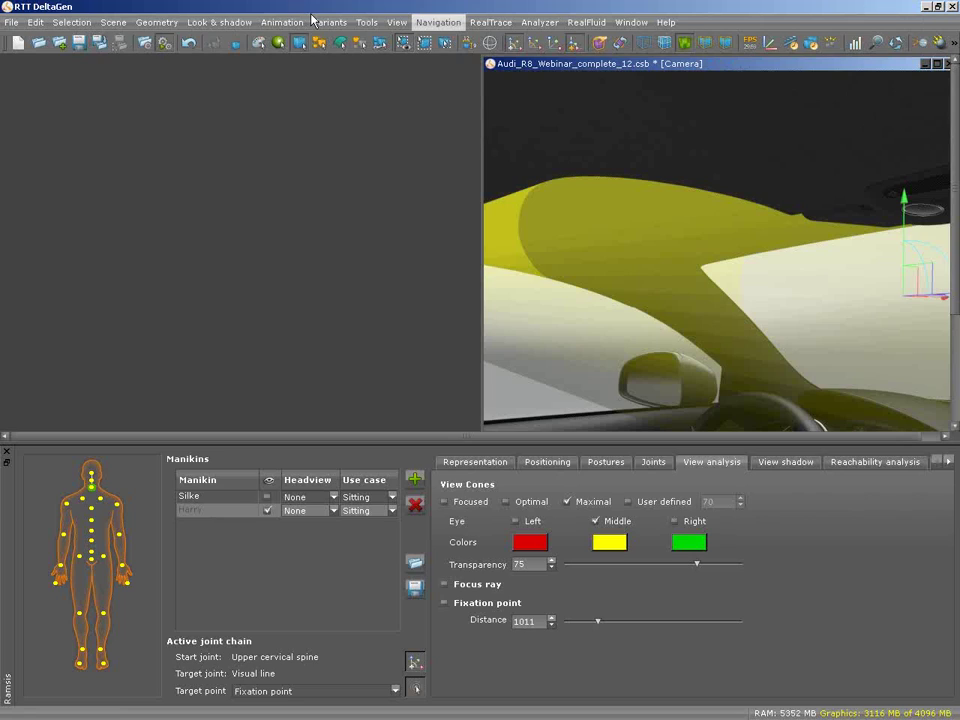
left_click(112, 22)
left_click(125, 100)
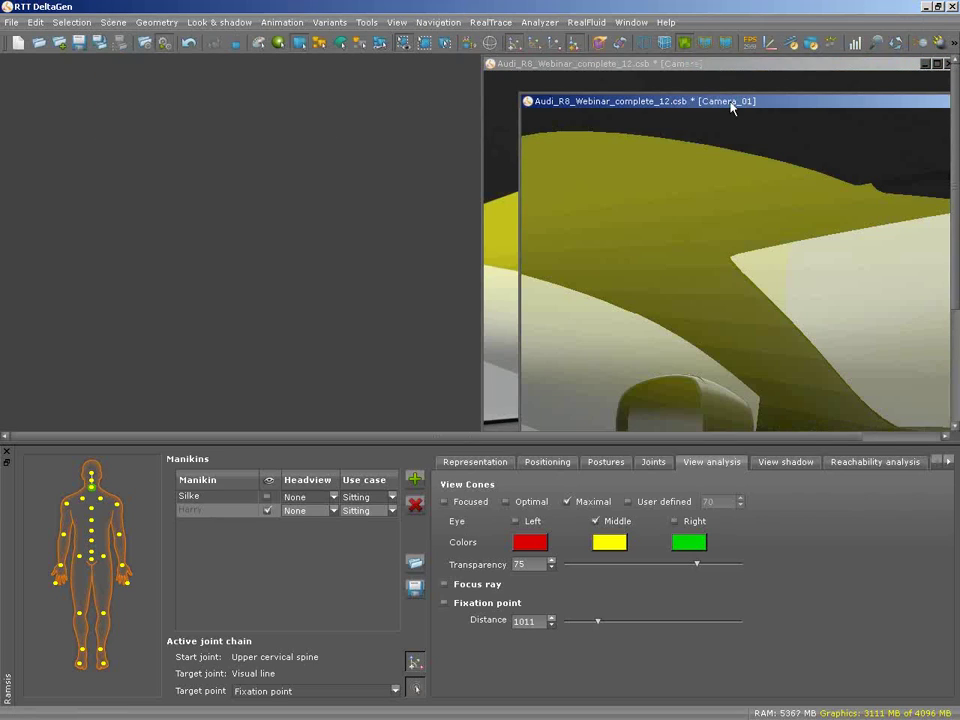
left_click_drag(731, 108, 220, 64)
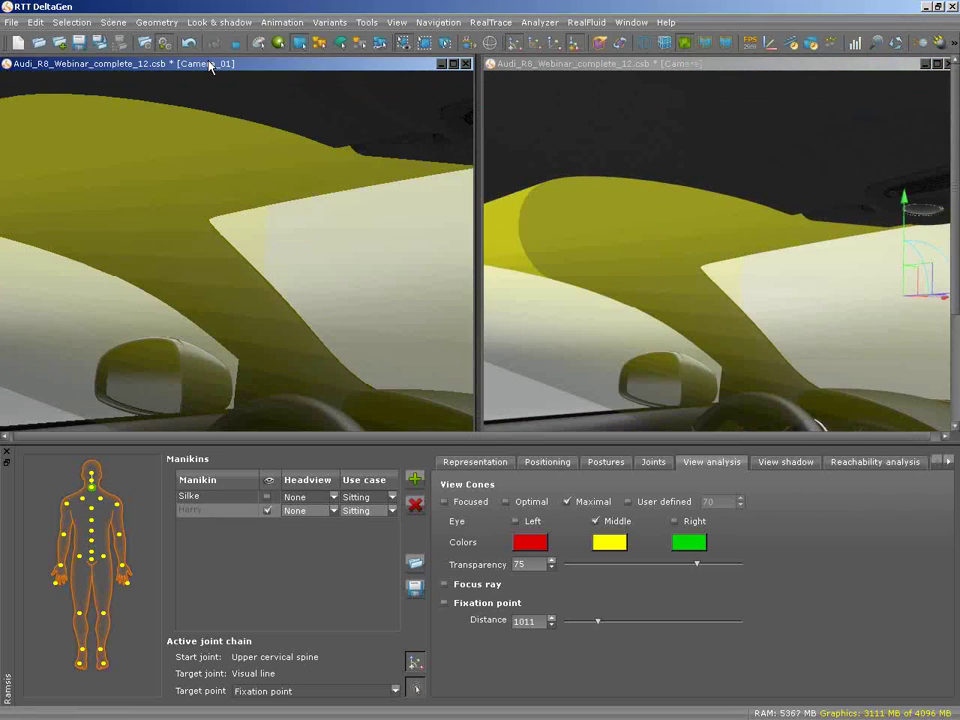
- Set the manikin's Headview to Camera_01 and aim his gaze at the instrument cluster
left_click(316, 511)
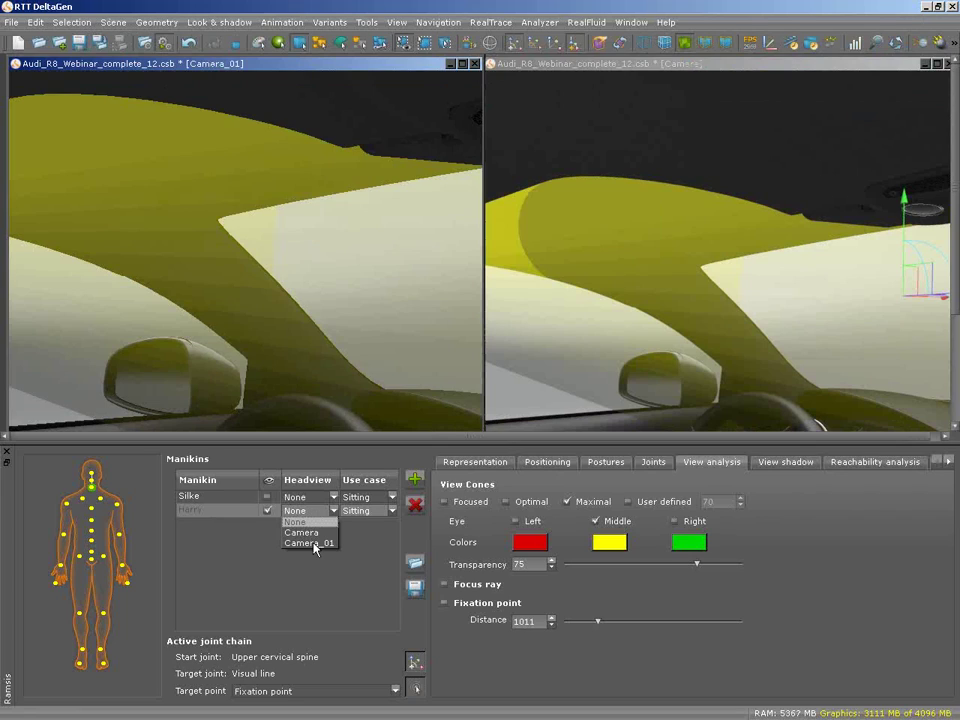
left_click(314, 544)
left_click_drag(793, 274, 688, 398)
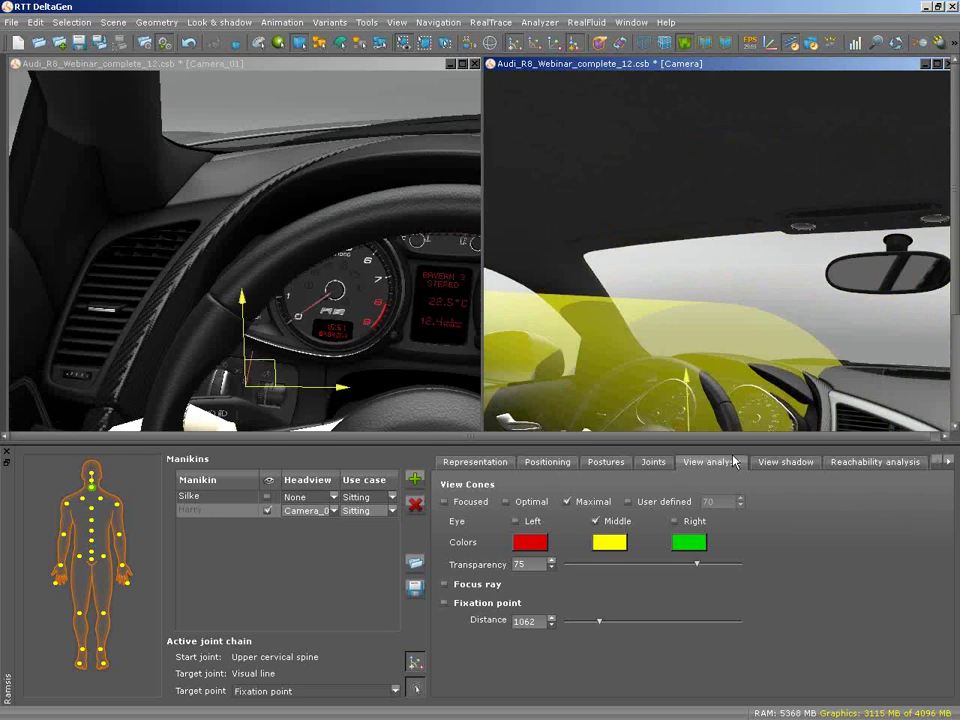
left_click_drag(735, 461, 783, 427)
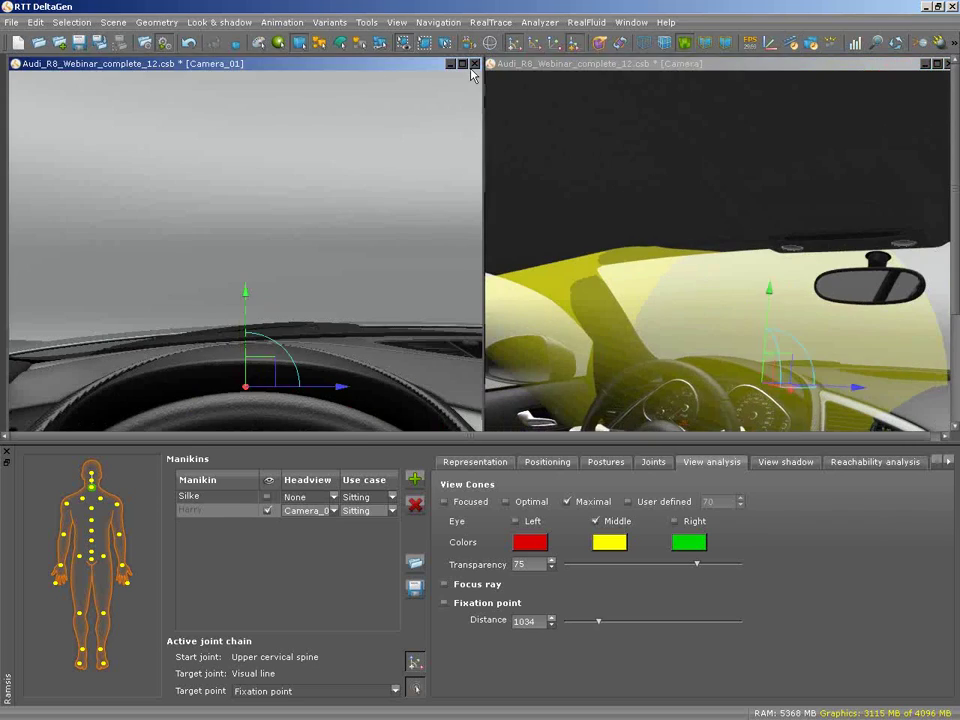
- Close the Camera_01 viewport, maximize the Camera view and zoom in on the driver
left_click(474, 63)
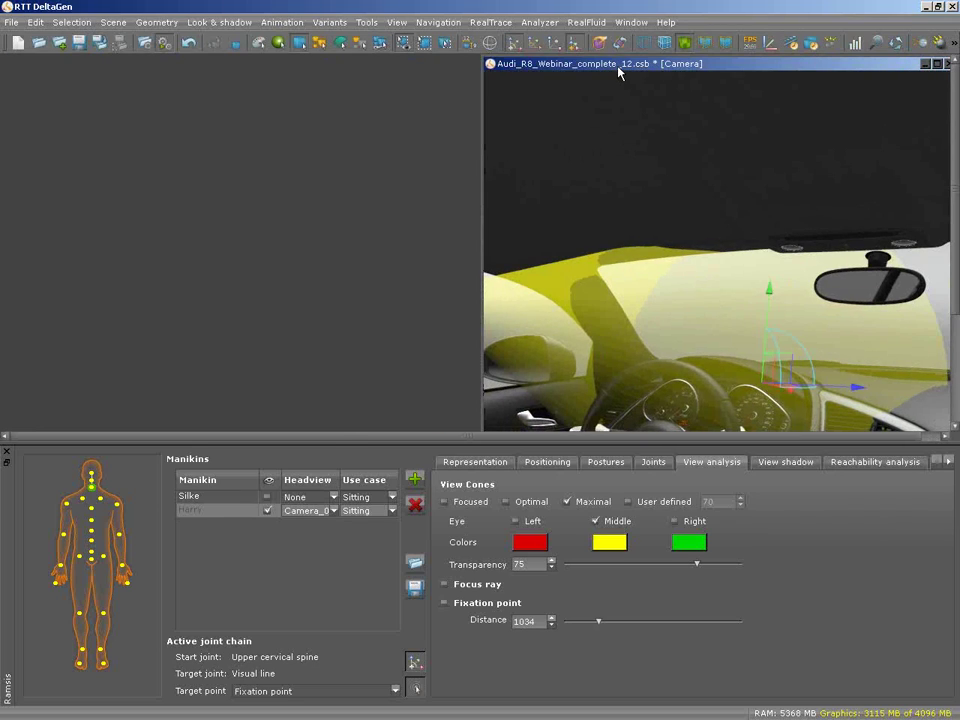
double_click(618, 64)
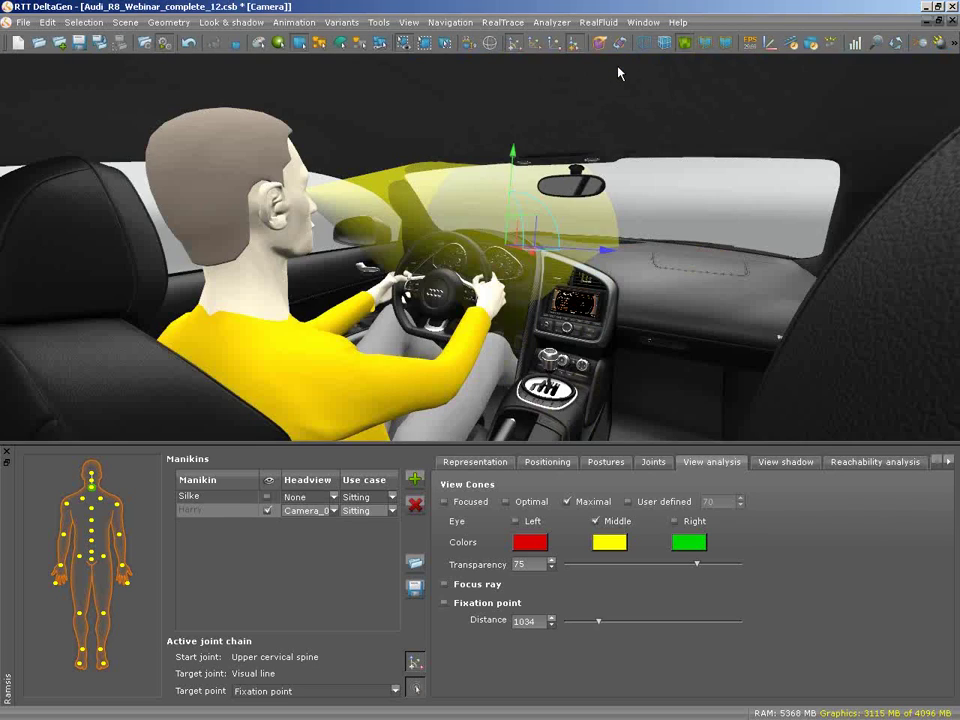
scroll(549, 177, "up", 5)
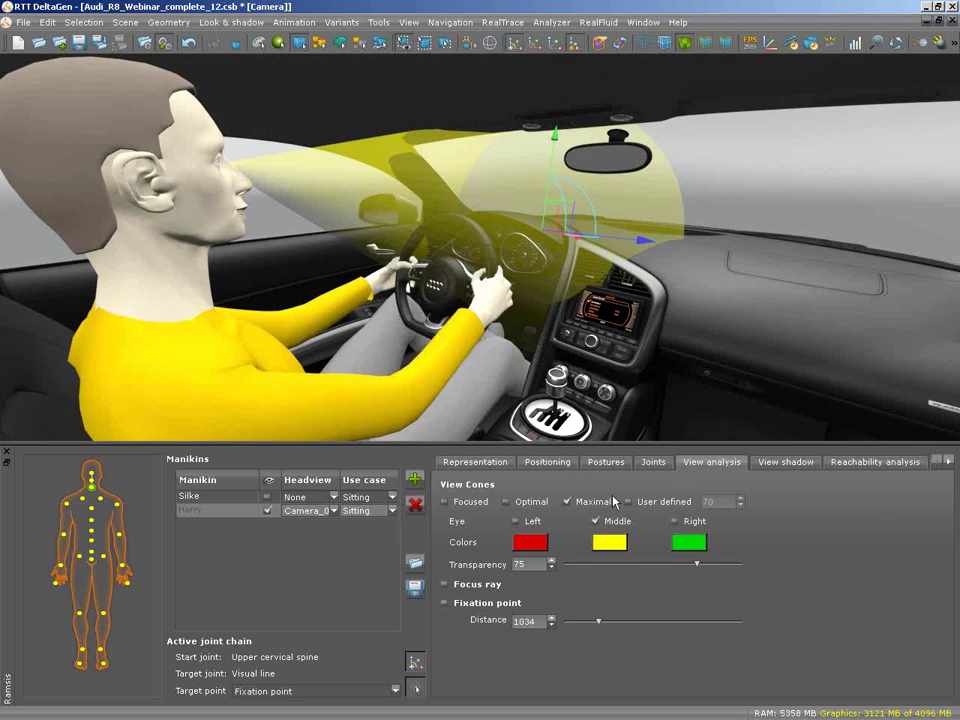
- Show the Maximum [50] view shadow cast from the middle eye, then turn the driver's head
left_click(799, 464)
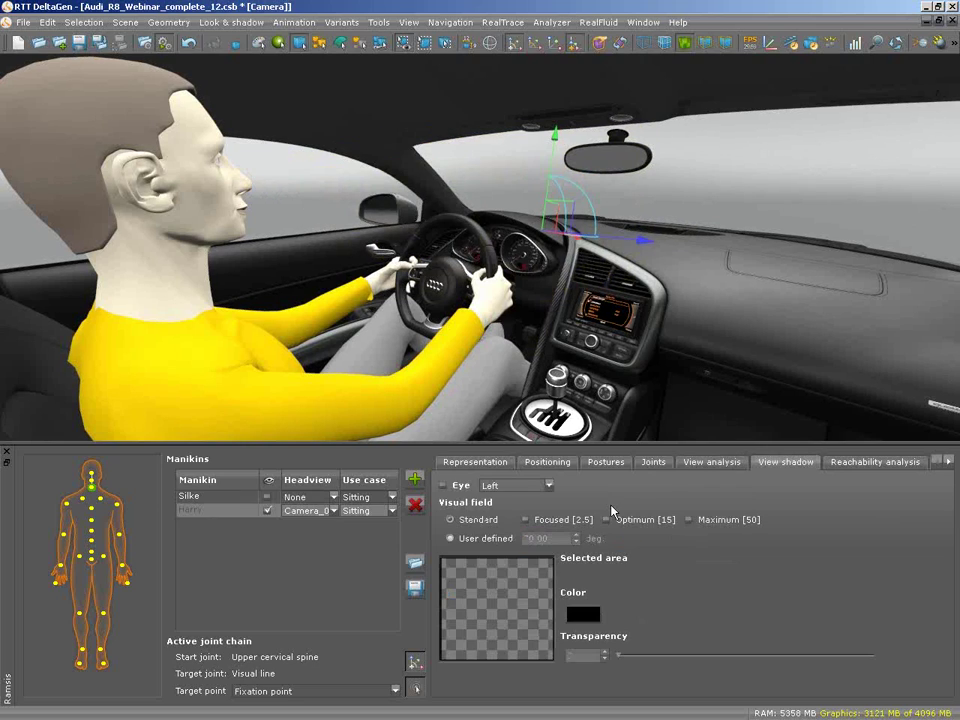
left_click(712, 526)
left_click(489, 487)
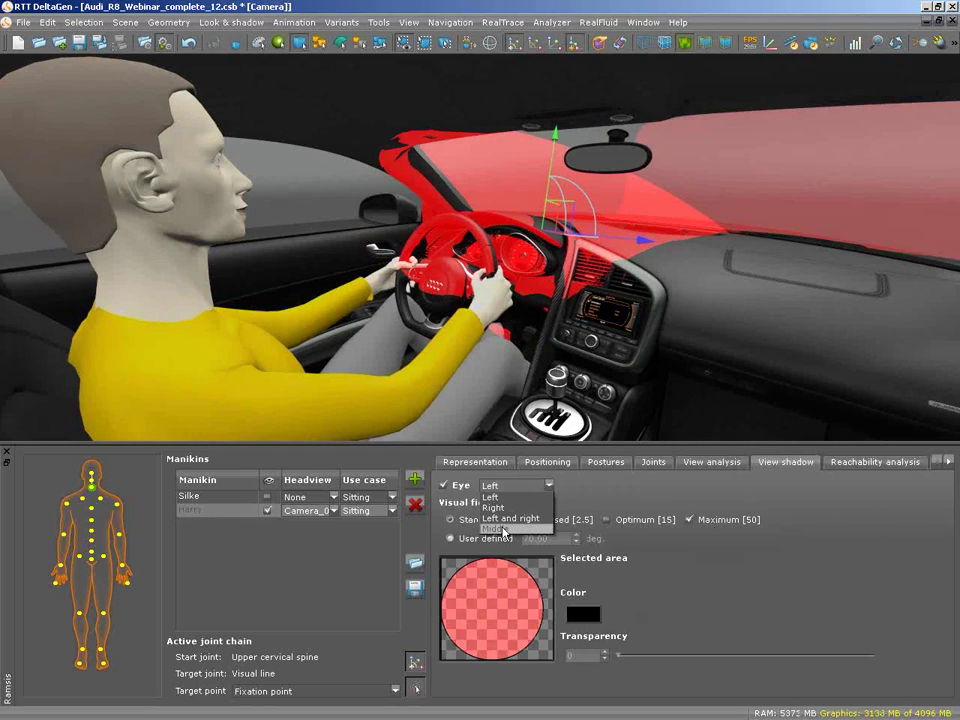
left_click(497, 529)
left_click_drag(603, 258, 567, 253)
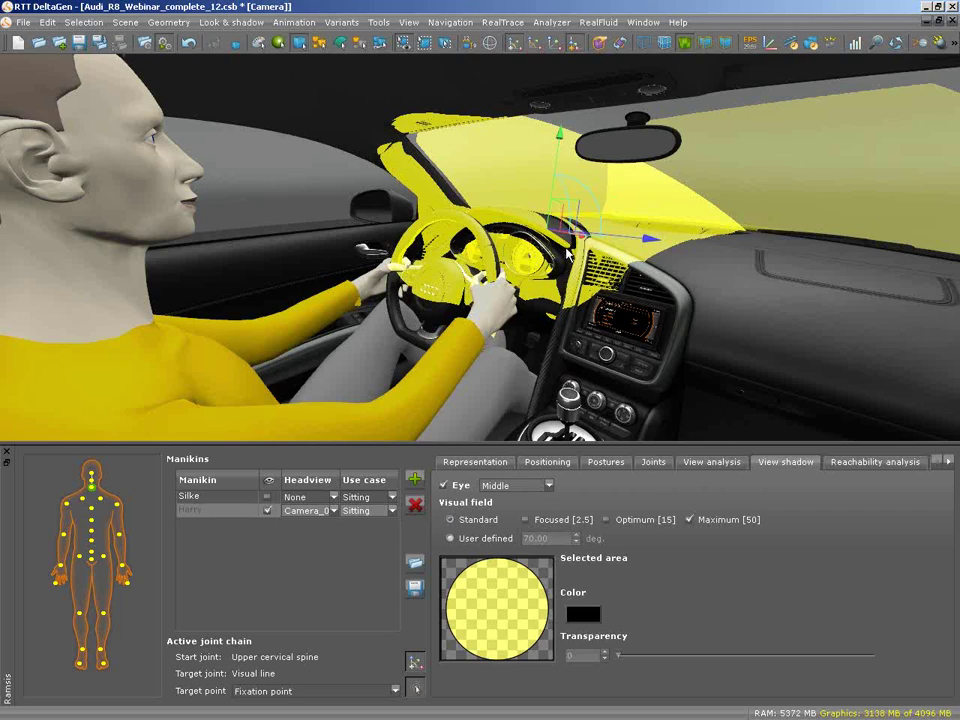
left_click_drag(567, 253, 487, 260)
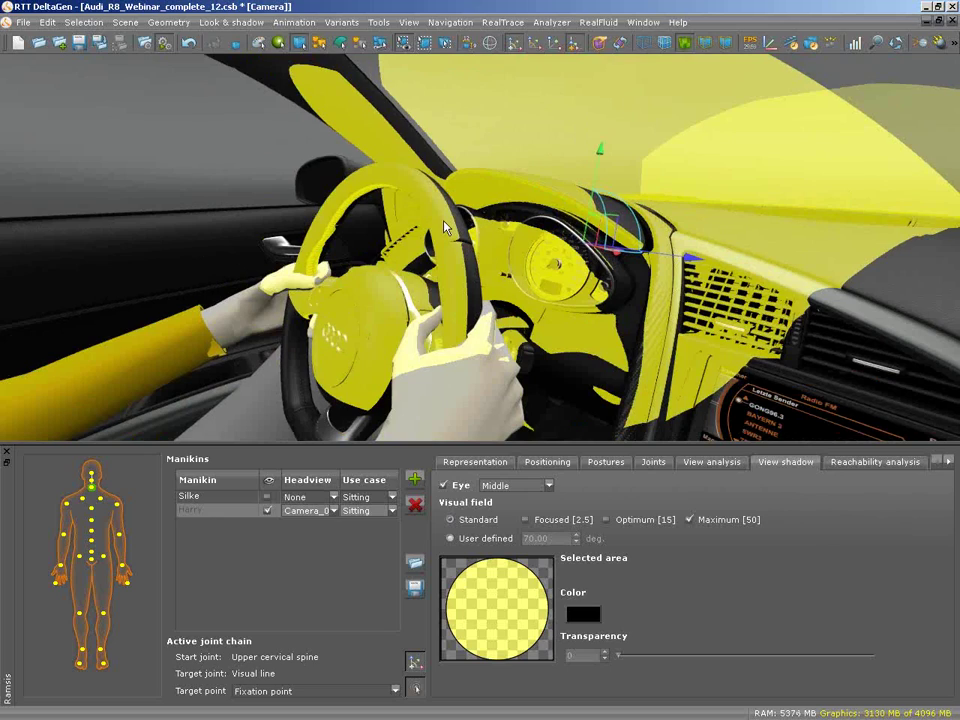
- Move the fixation point over the wheel top, instrument cluster and steering-wheel rim
left_click(445, 228)
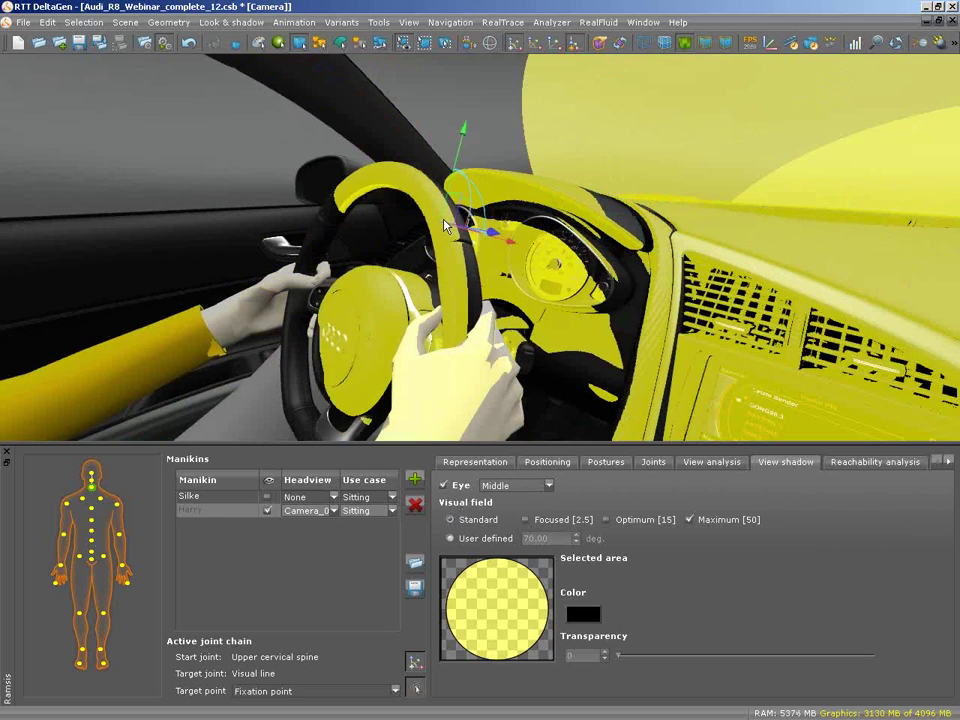
left_click(503, 185)
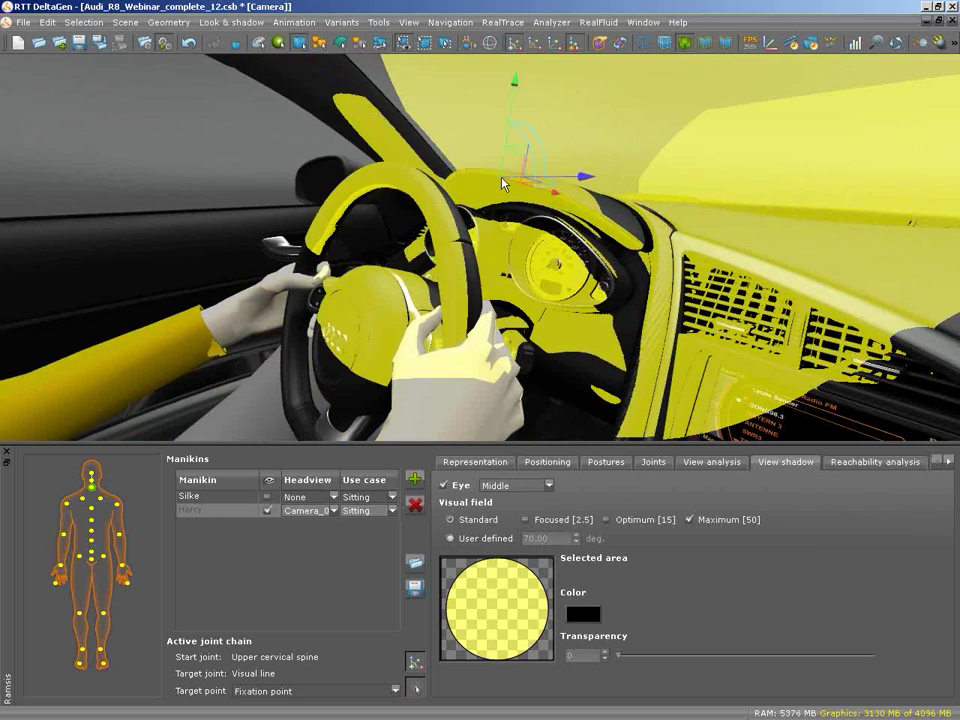
left_click(416, 690)
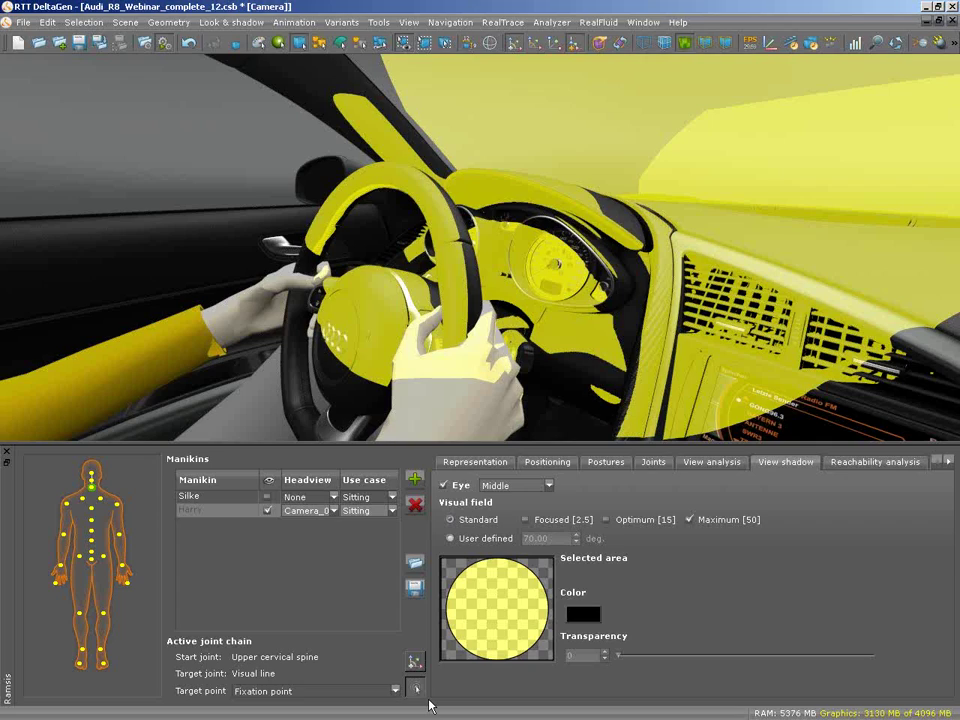
left_click(441, 206)
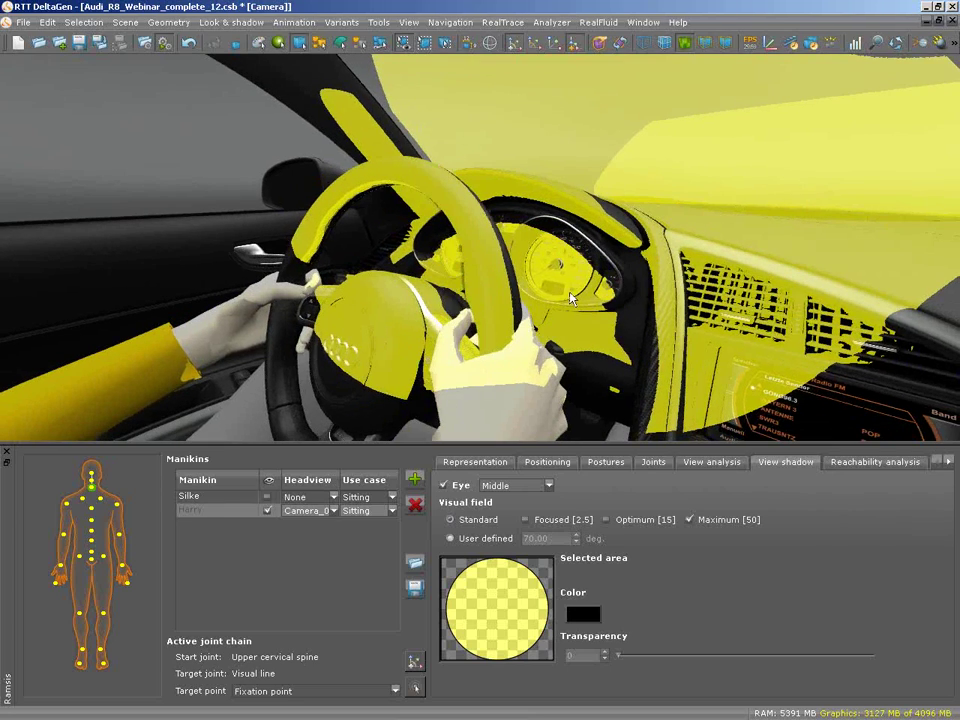
- Orbit to an exterior side view and pick a fixation point on the car roof
left_click_drag(572, 298, 606, 180)
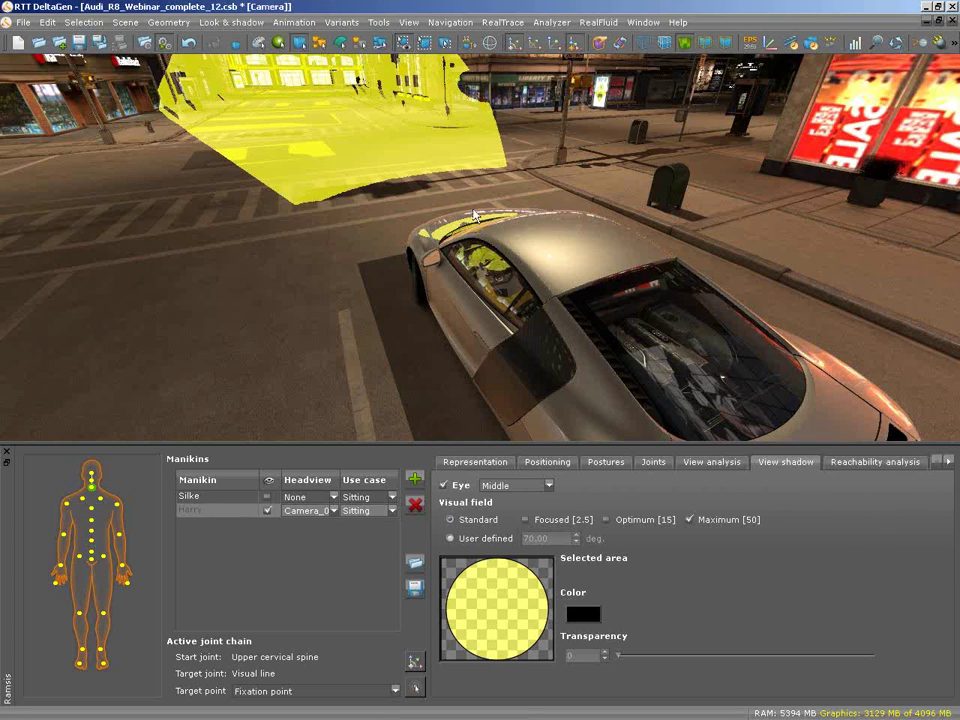
left_click_drag(474, 214, 548, 398)
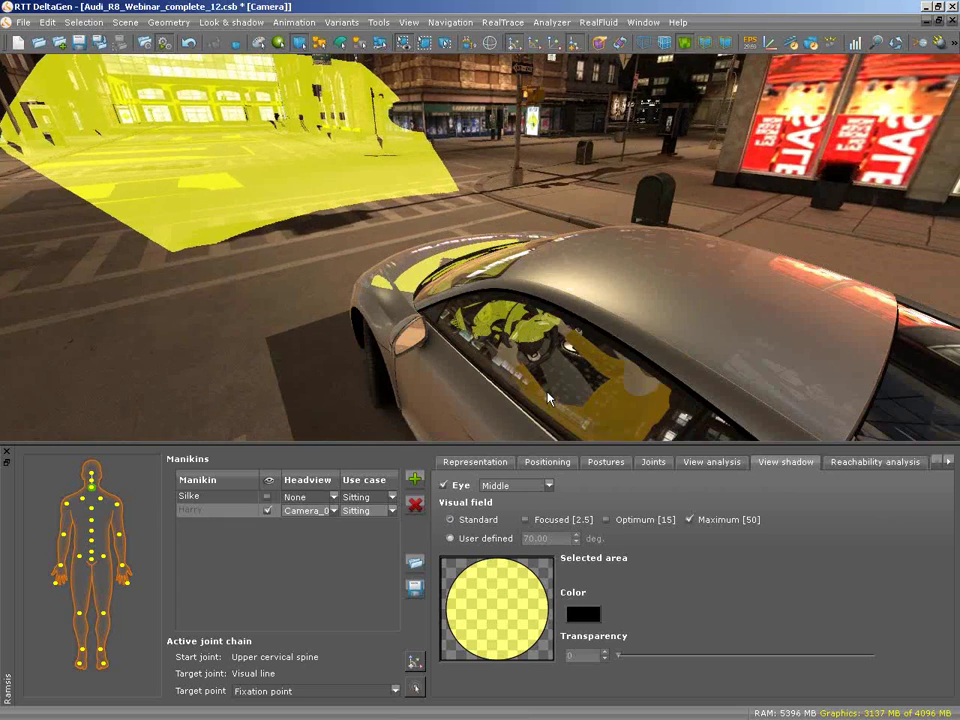
left_click(416, 688)
left_click(508, 272)
- Move and rotate the roof fixation point to check exterior occlusion, then switch off the view shadow
left_click_drag(595, 276, 714, 287)
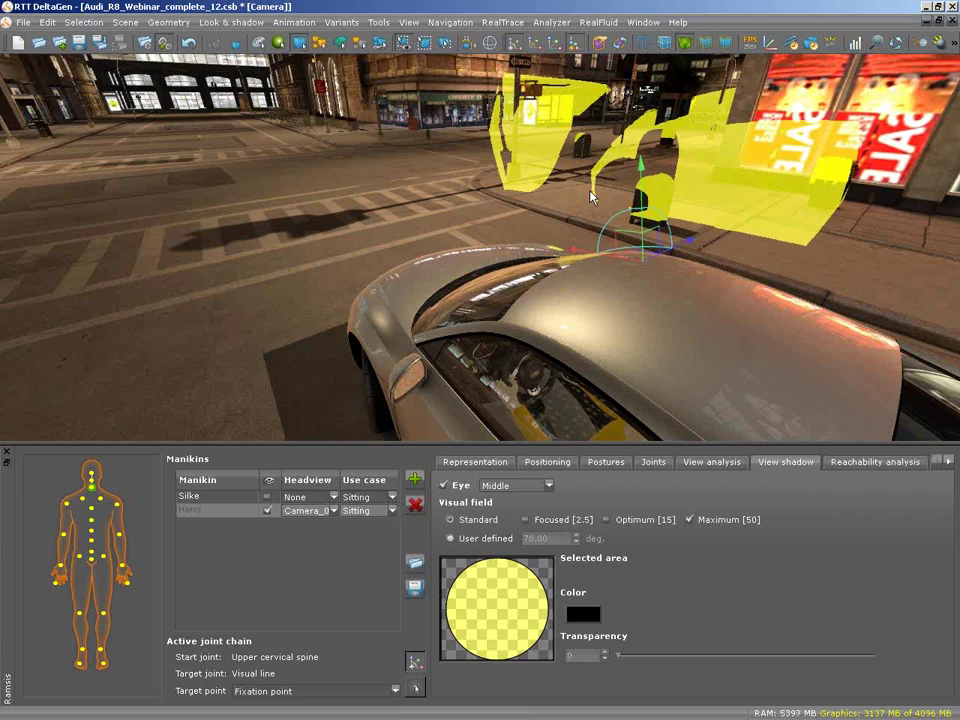
left_click_drag(590, 197, 638, 103)
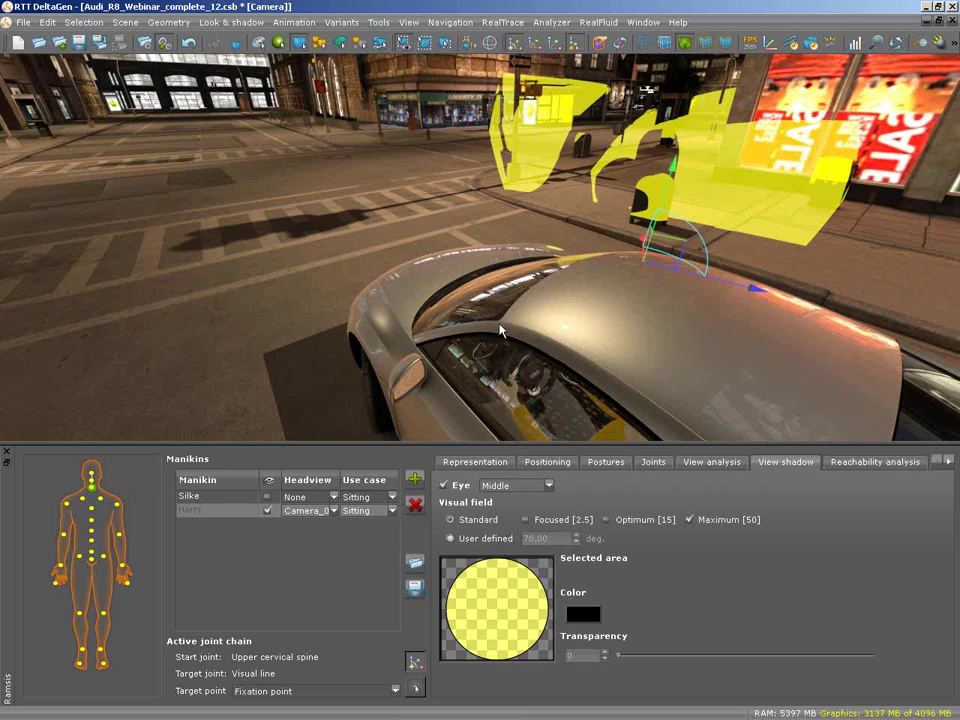
left_click(443, 485)
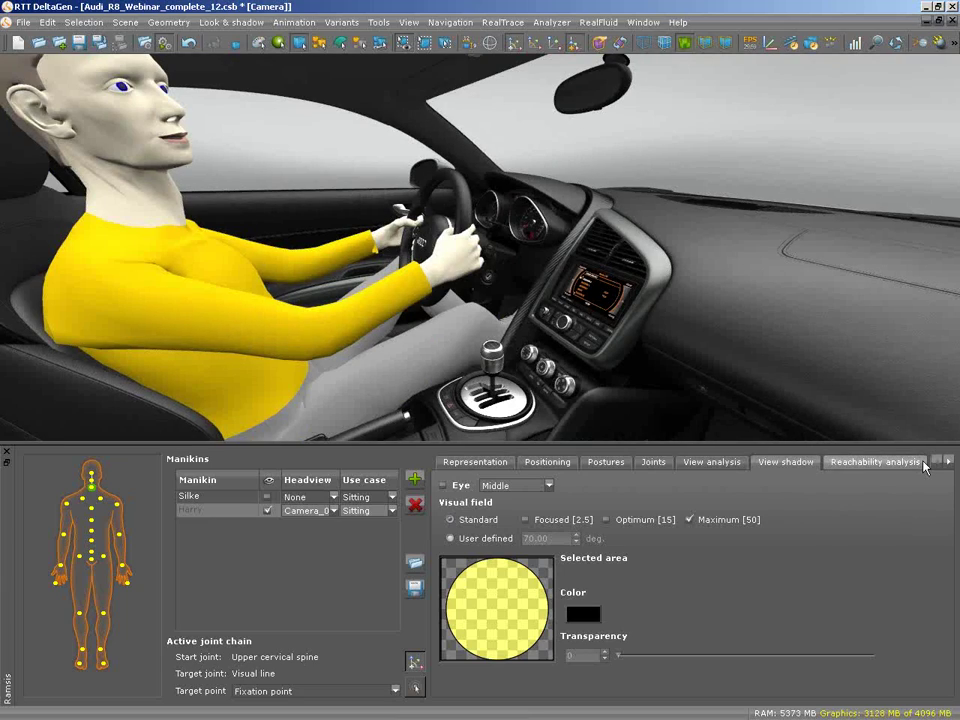
- Scroll the manikin tab strip to reveal the NASA analysis and Grasping tabs
left_click(948, 461)
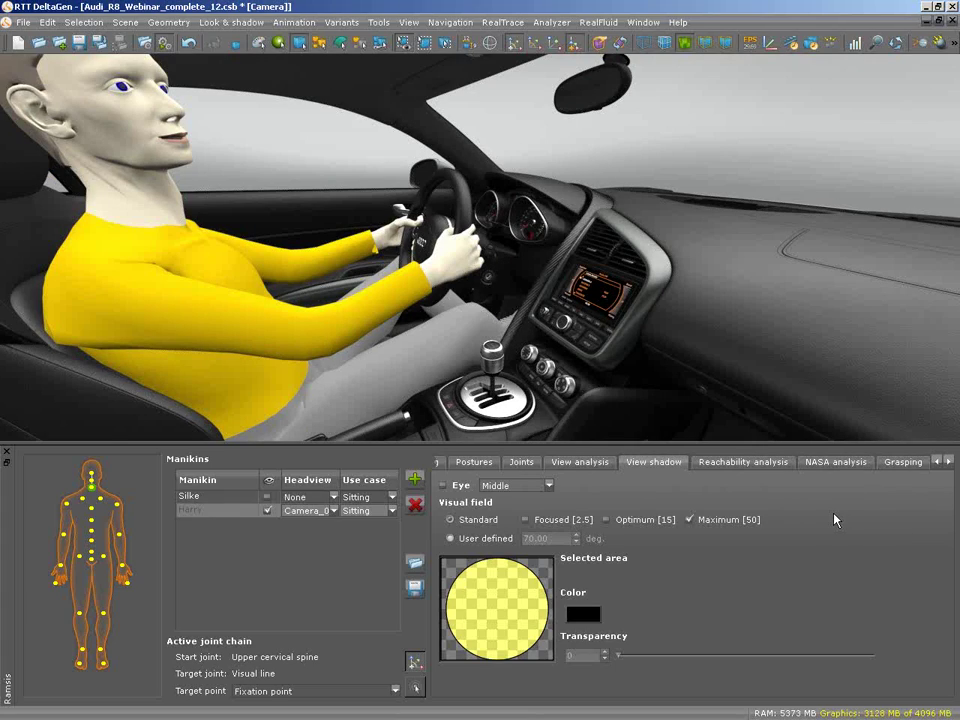
- Run a Whole body NASA discomfort analysis, flagging right upper arm 100% and right shoulder 93%
left_click(834, 463)
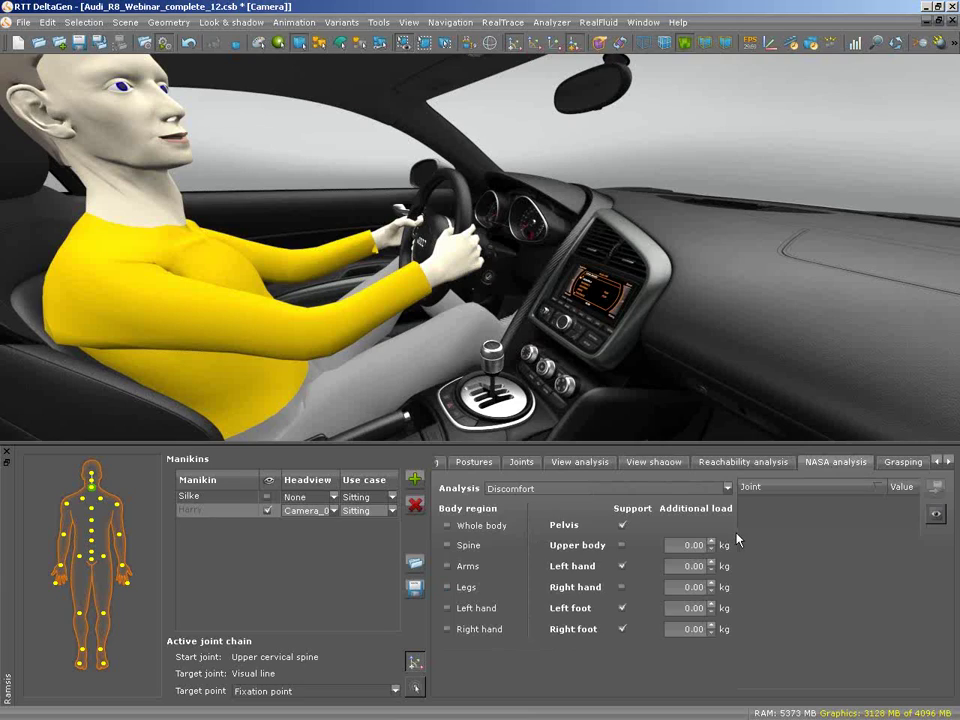
left_click(485, 527)
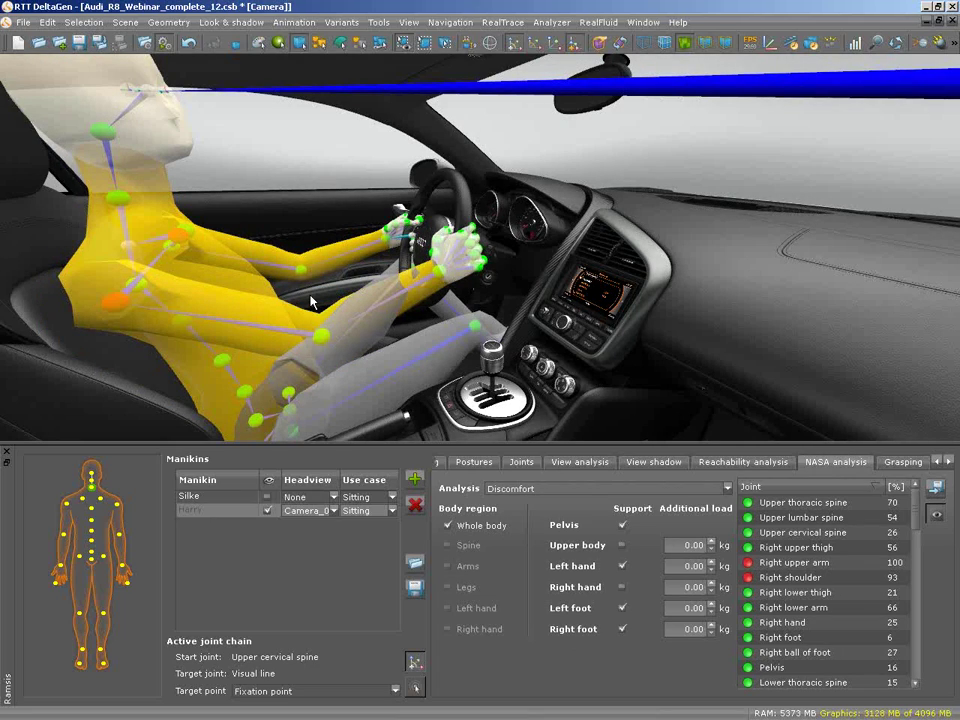
left_click_drag(311, 302, 502, 357)
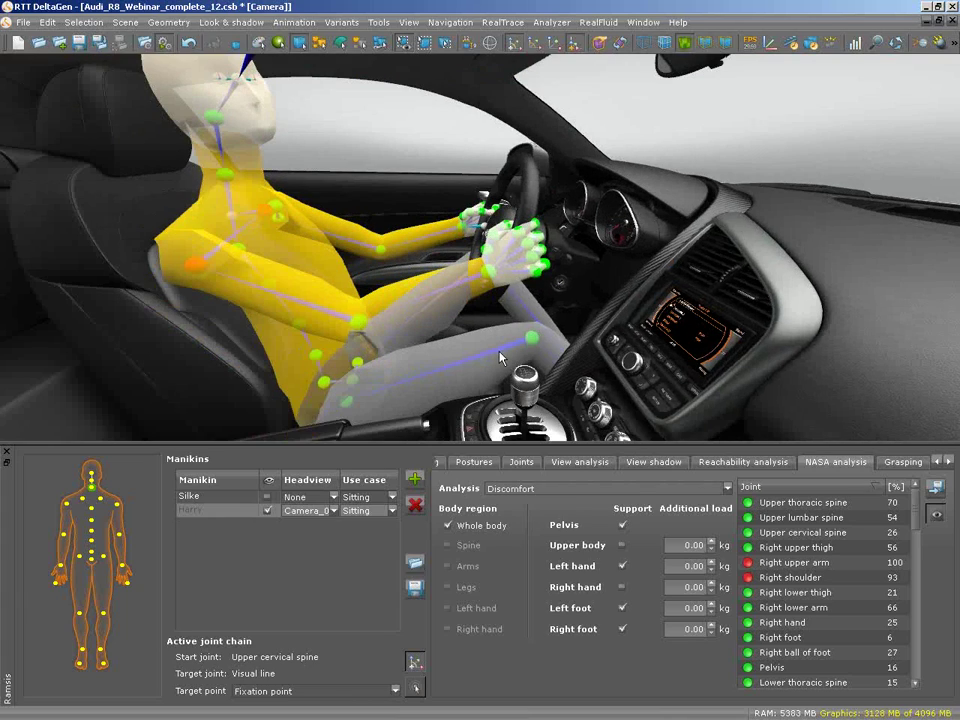
- Apply the 05_driver_glovebox.rpo posture from the Postures list
left_click(474, 462)
left_click(737, 549)
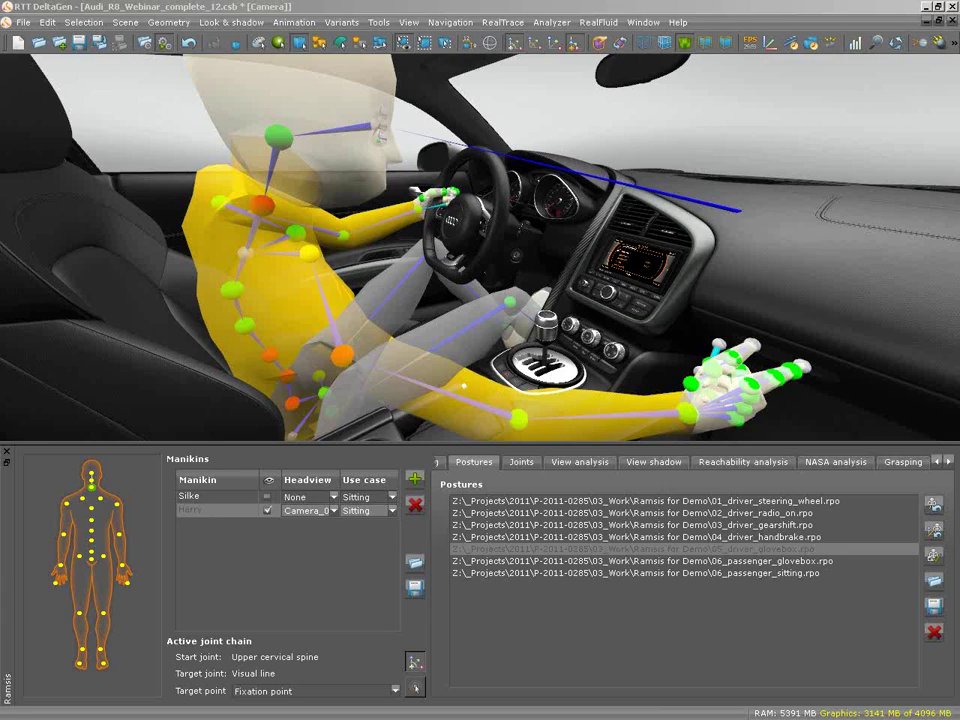
- In VLC, browse via Medien > Open File to the Data (C:) drive, then dismiss the dialog
key("alt+Tab")
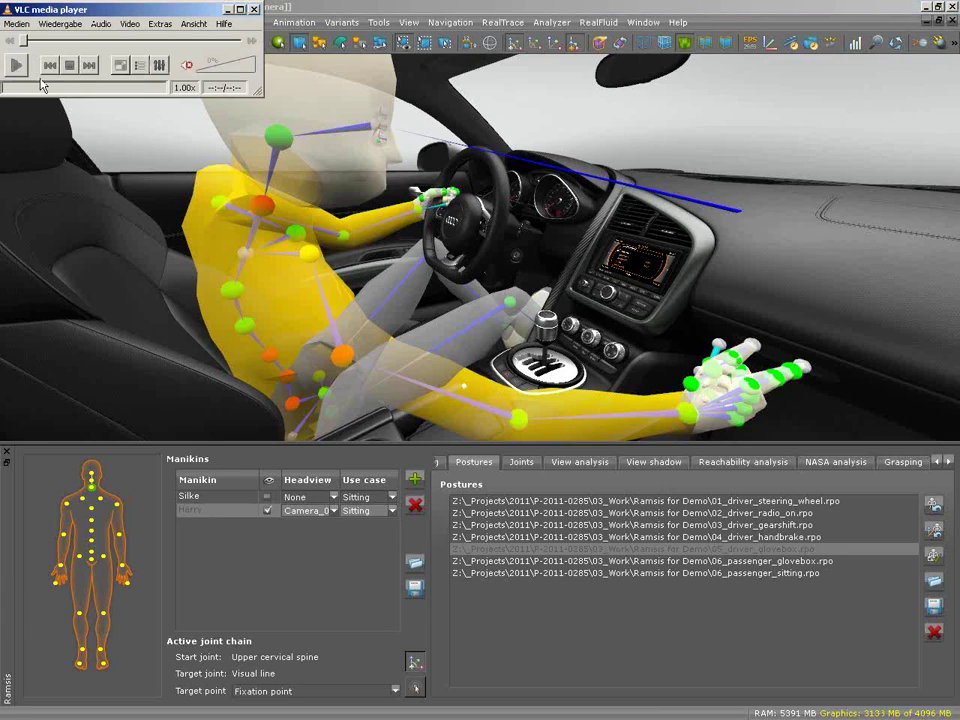
left_click(15, 25)
left_click(21, 37)
left_click(40, 232)
double_click(86, 64)
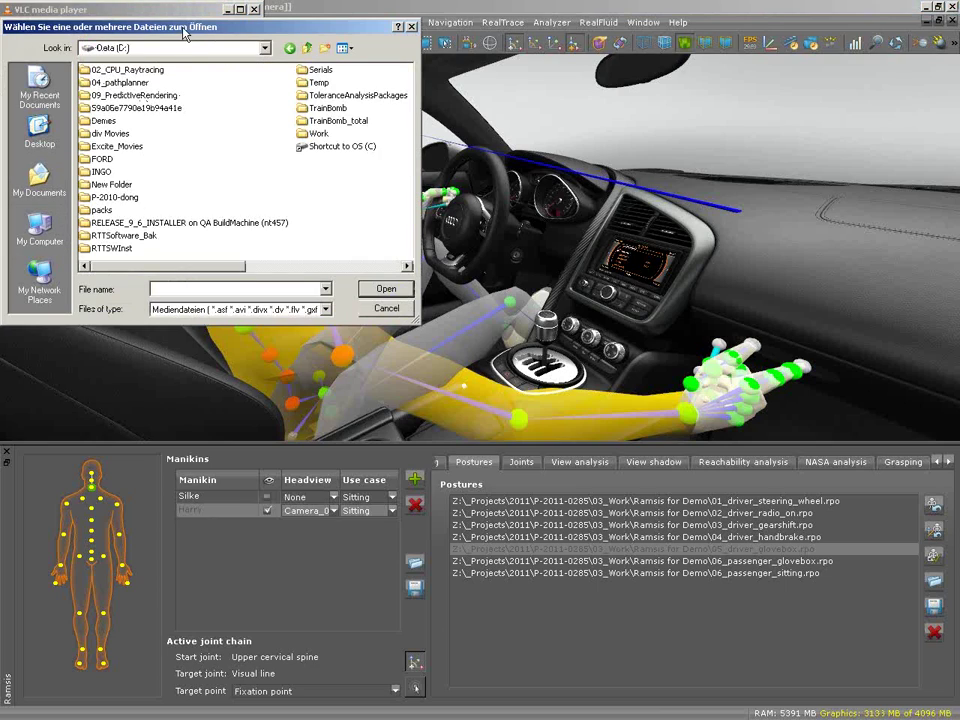
key("Escape")
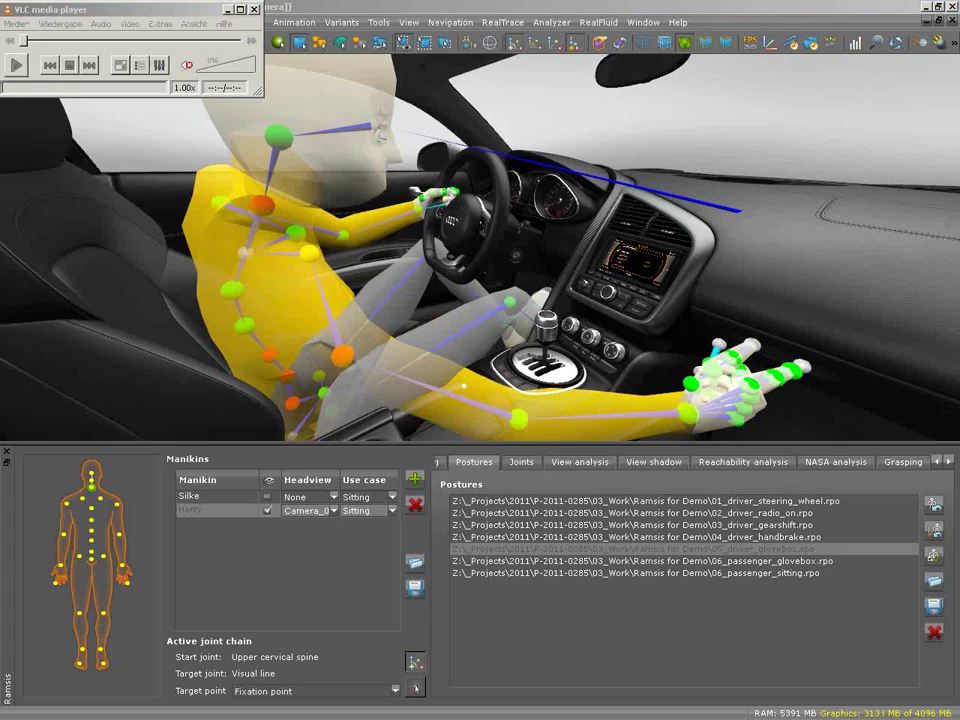